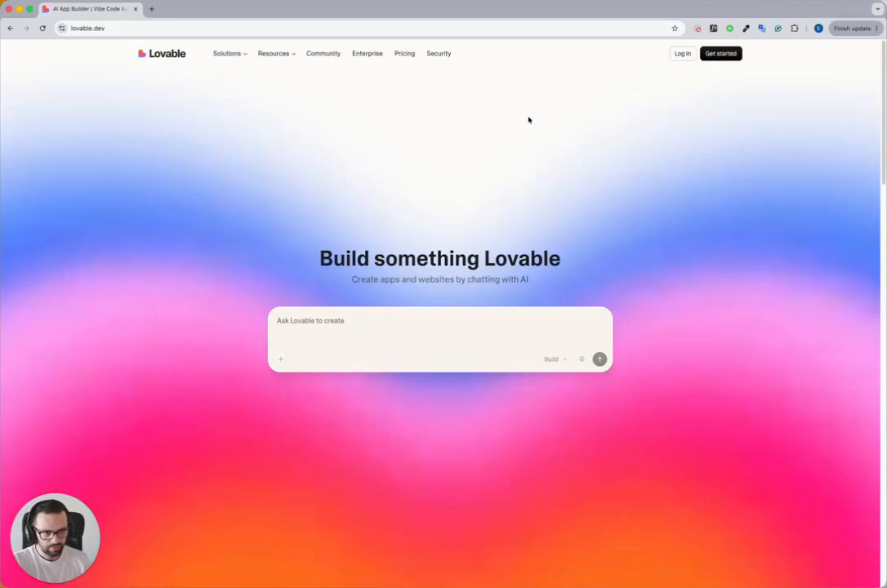
Step: Open the Lovable pricing page and examine the Free plan's daily and monthly credit allowance
left_click(404, 54)
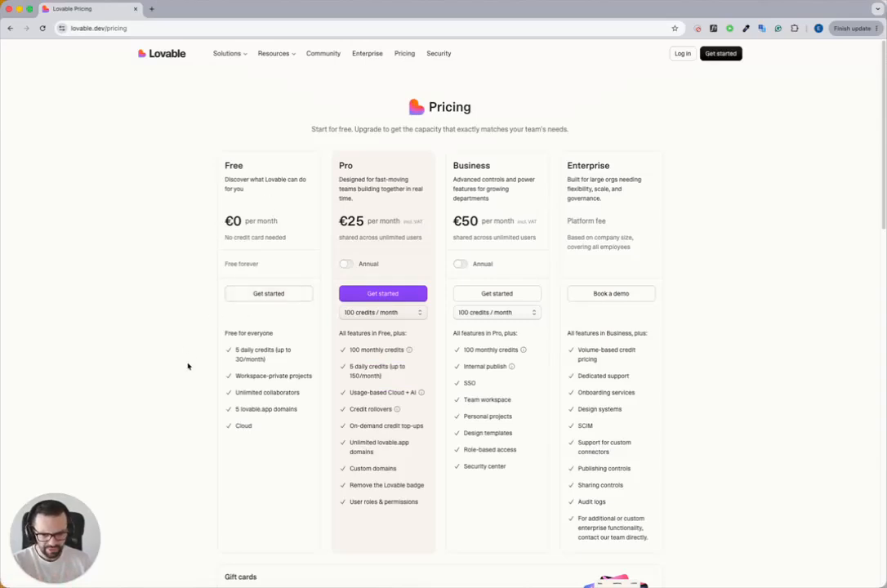
triple_click(232, 354)
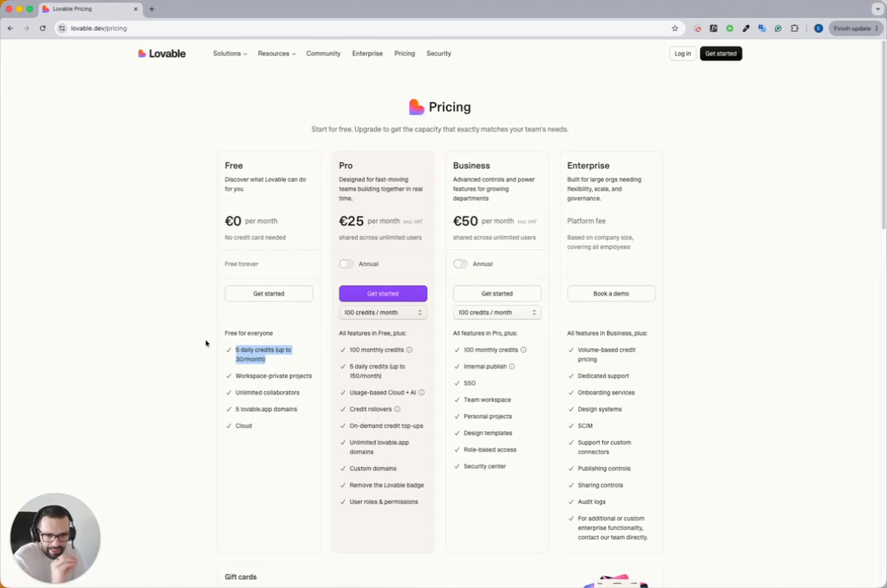
left_click(235, 350)
left_click_drag(235, 350, 272, 365)
left_click(235, 349)
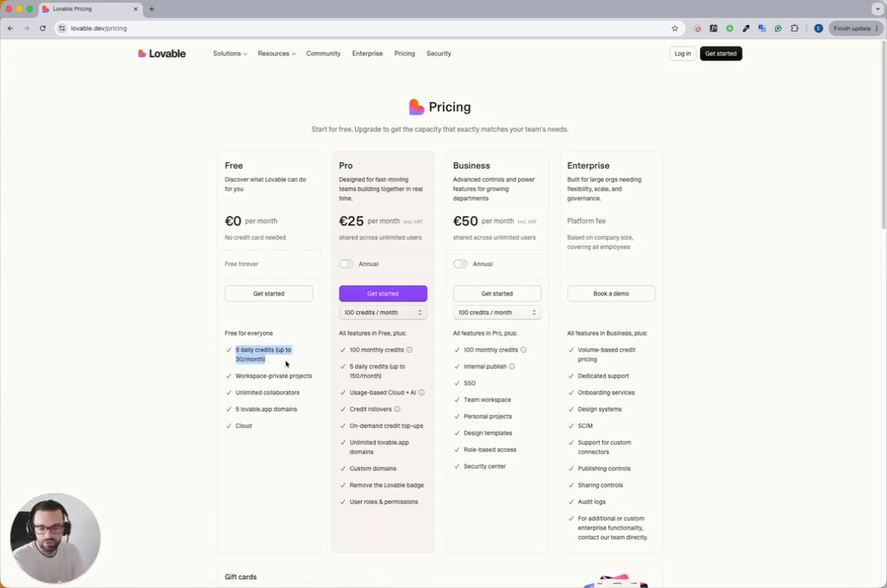
left_click_drag(235, 350, 285, 365)
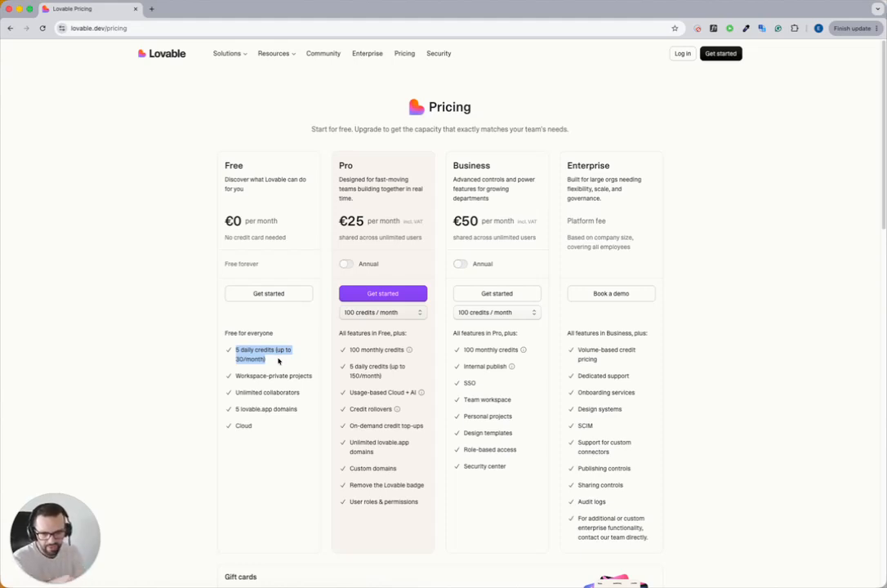
Step: Review the Free plan's remaining features: private projects, collaborators, lovable.app domains and Cloud
left_click(232, 387)
left_click_drag(235, 375, 293, 409)
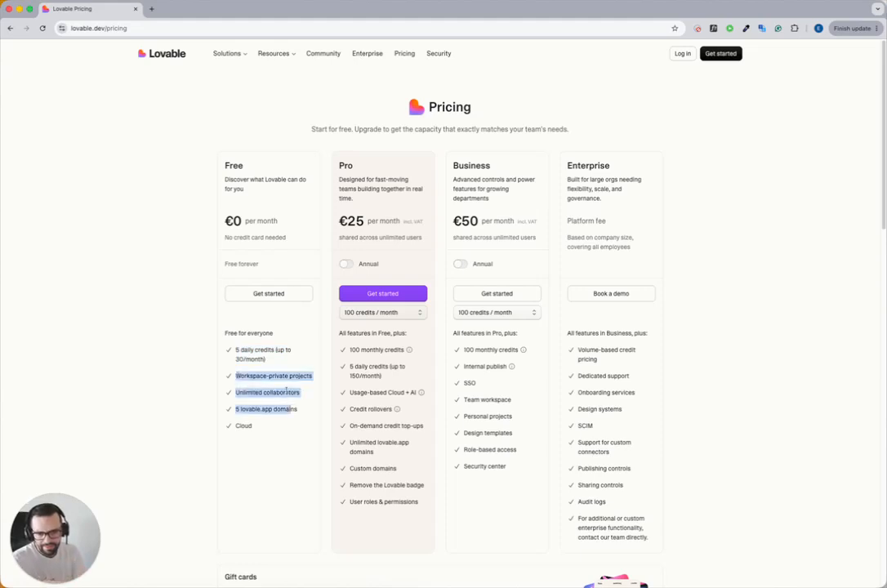
left_click(286, 392)
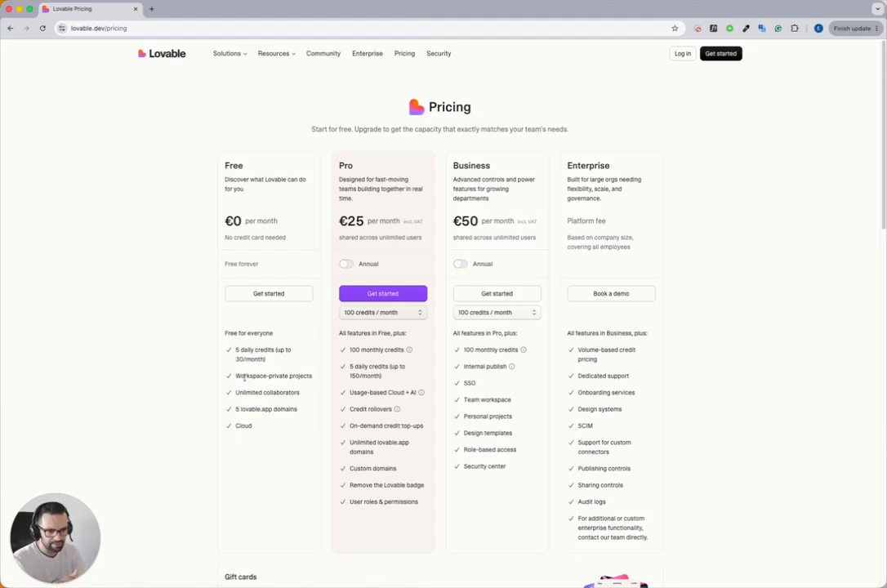
left_click_drag(240, 375, 298, 393)
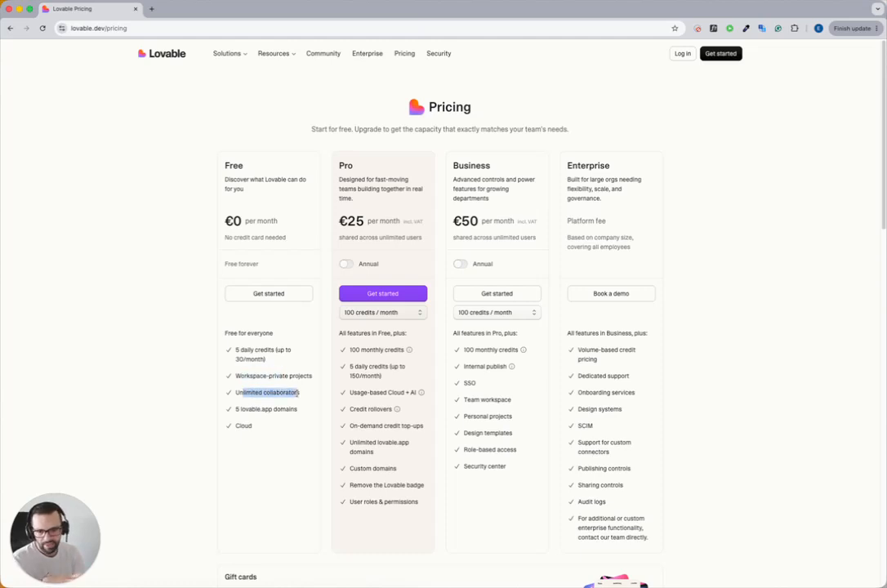
left_click(248, 426)
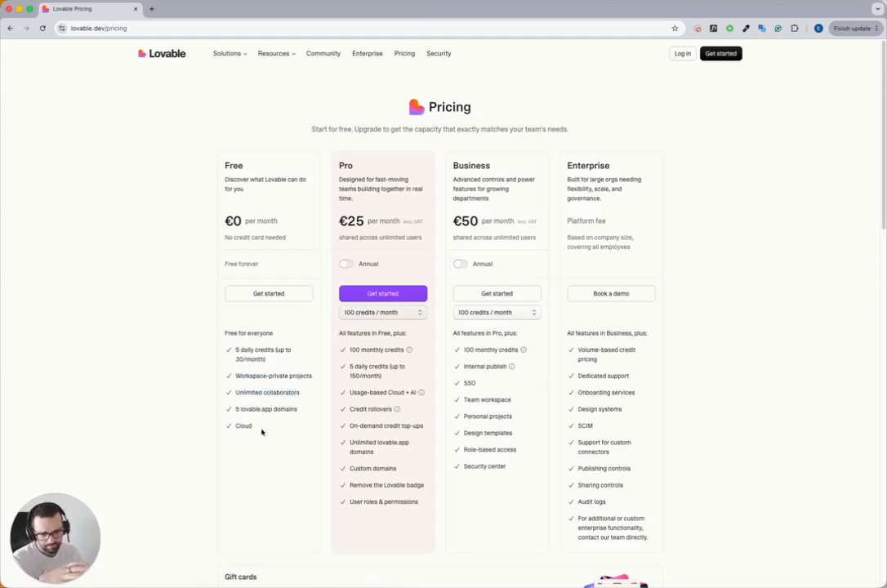
double_click(247, 426)
mouse_move(237, 409)
left_mouse_down()
mouse_move(298, 415)
mouse_move(231, 410)
left_mouse_up()
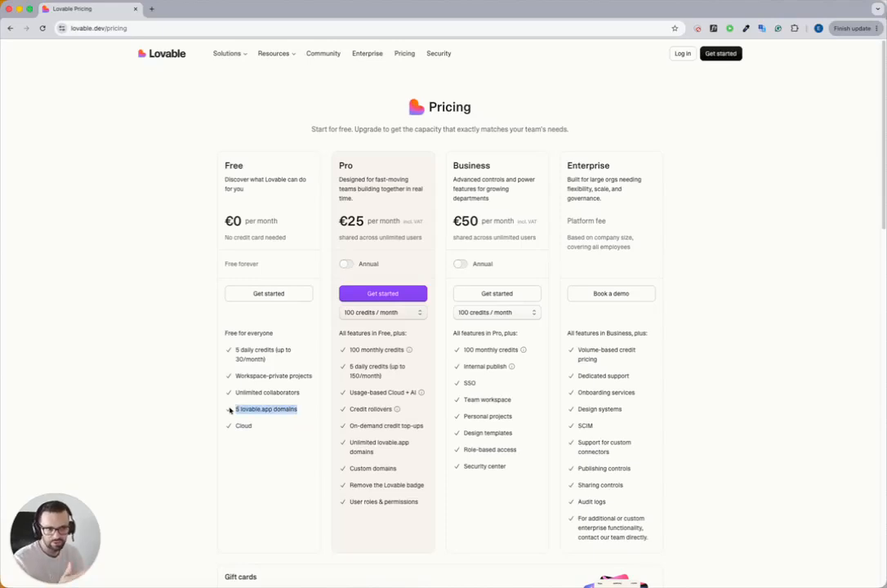
left_click(230, 410)
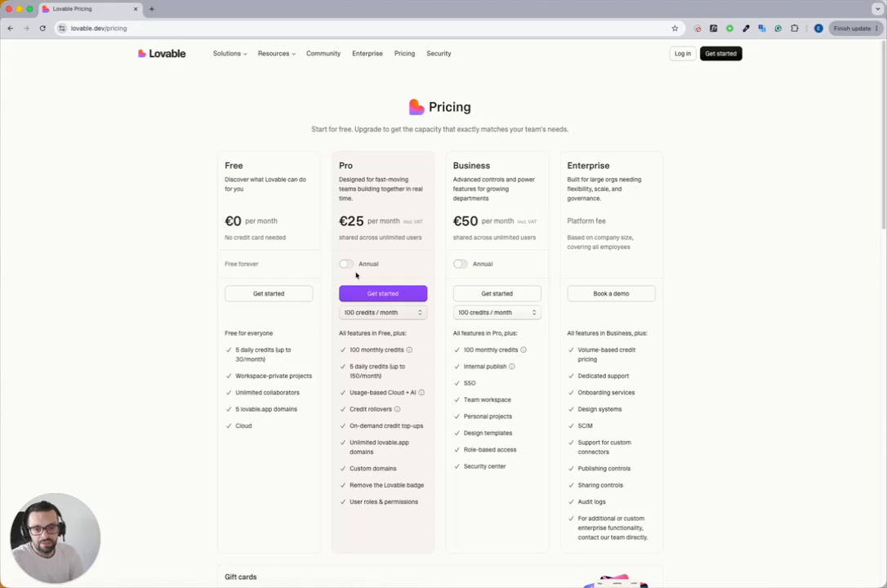
Step: Check the Pro plan's price at 10,000 credits / month and return the selection to 100 credits / month
left_click_drag(339, 220, 376, 220)
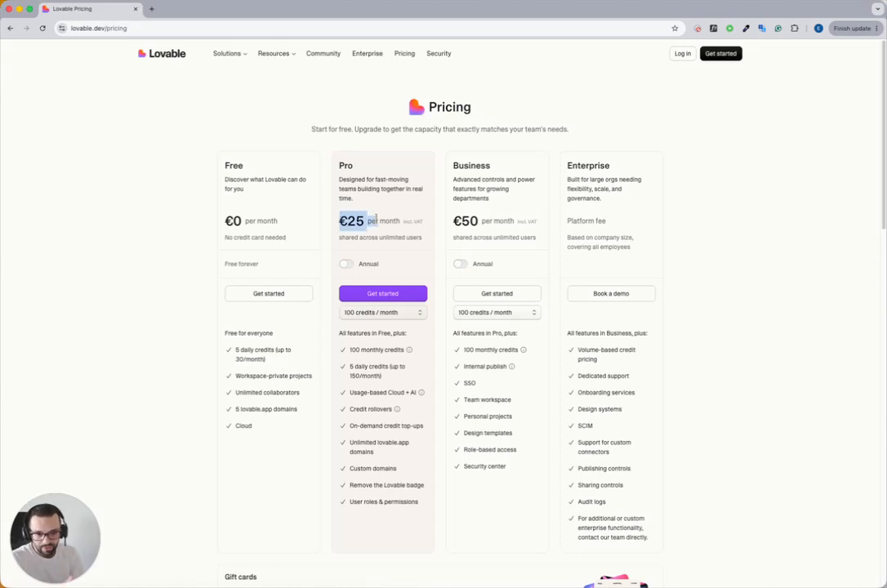
left_click(358, 315)
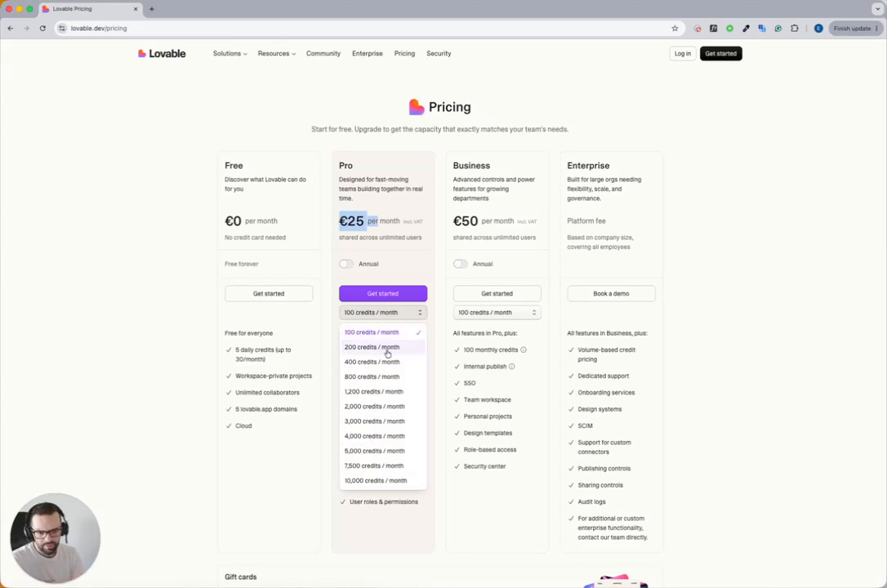
left_click(369, 482)
left_click(381, 223)
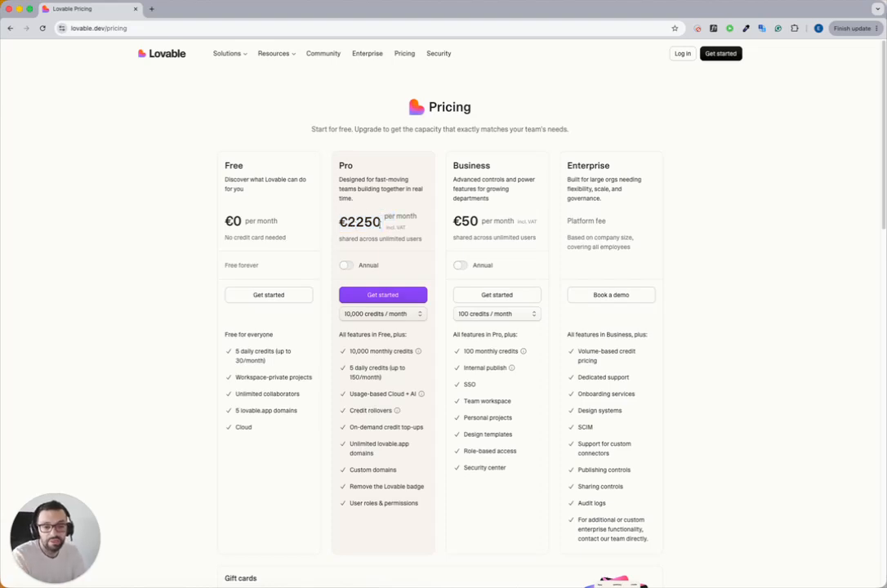
left_click(382, 314)
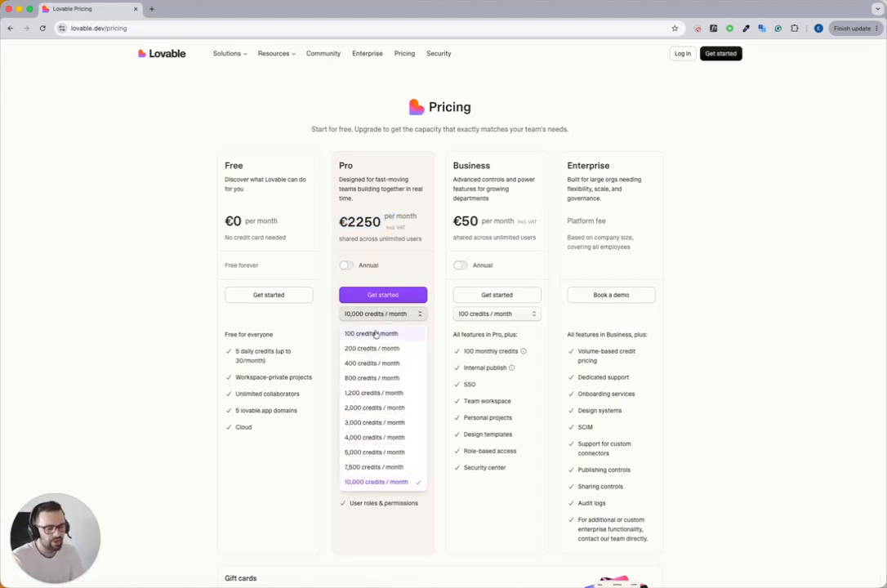
left_click(375, 334)
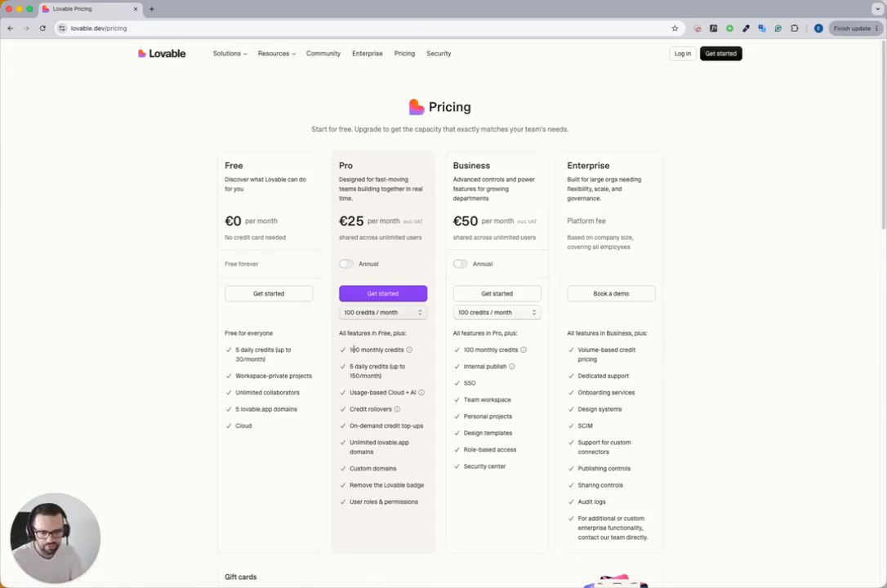
Step: Review the Pro plan's feature list, covering monthly credits, usage-based Cloud + AI and credit rollovers
triple_click(374, 350)
left_click_drag(351, 393, 405, 392)
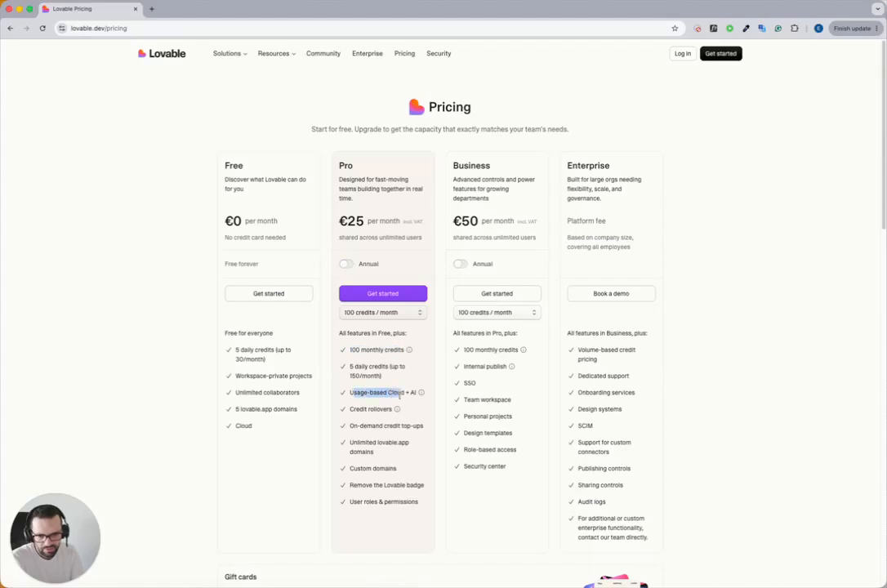
left_click_drag(349, 410, 385, 410)
left_click(384, 411)
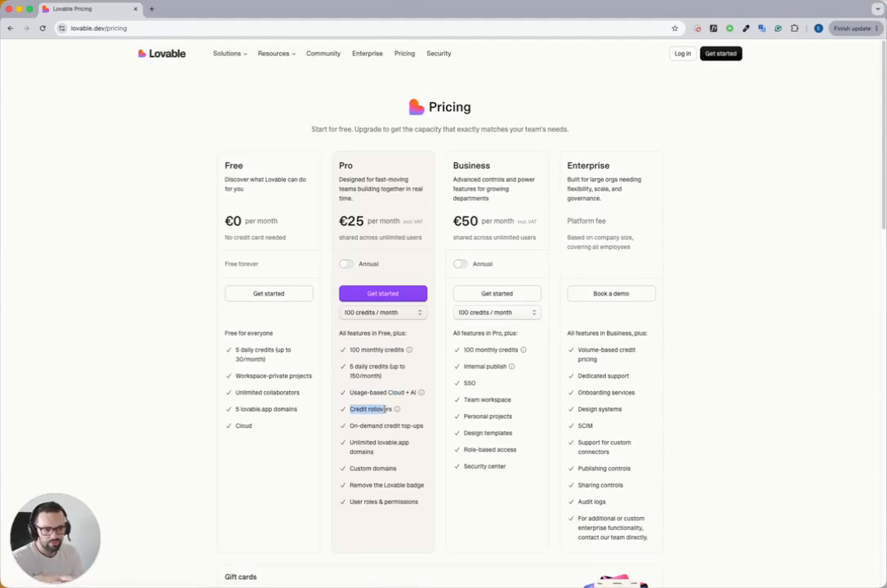
left_click_drag(385, 409, 384, 410)
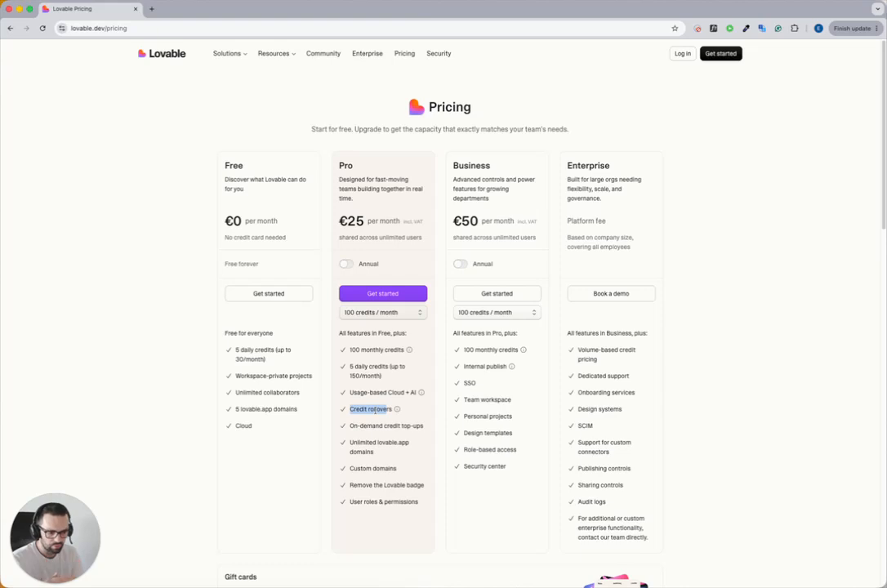
left_click(376, 410)
left_click_drag(355, 409, 377, 409)
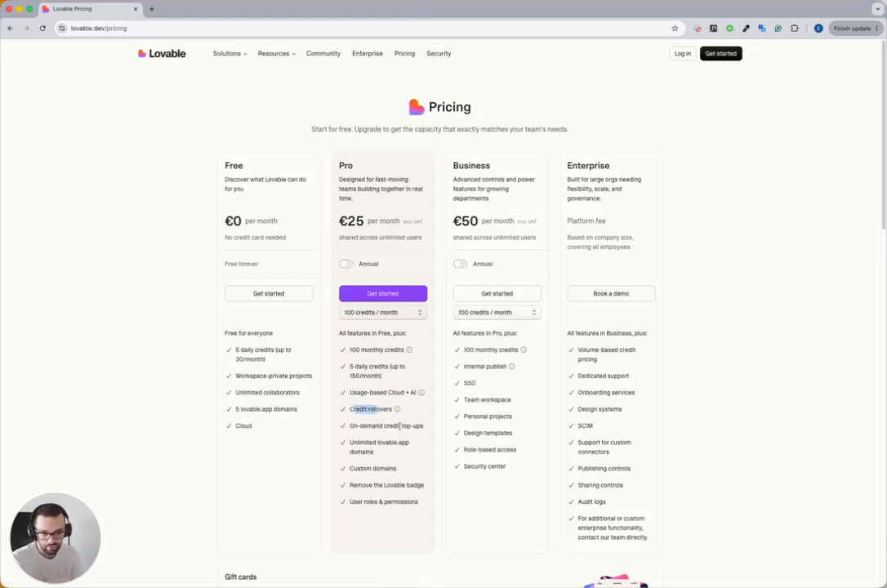
Step: Compare the Free, Pro and Business plan descriptions and skim the rest of the pricing page
left_click_drag(343, 165, 382, 222)
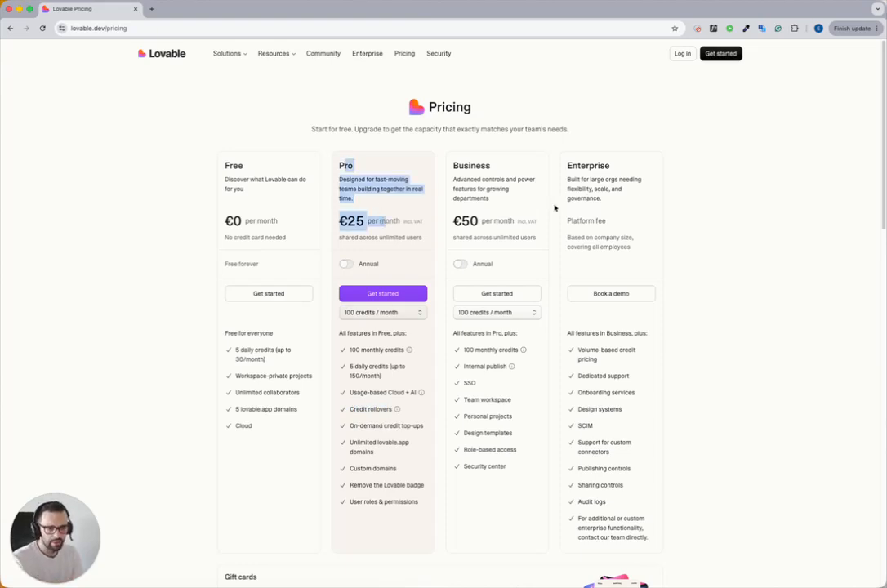
left_click_drag(463, 165, 489, 198)
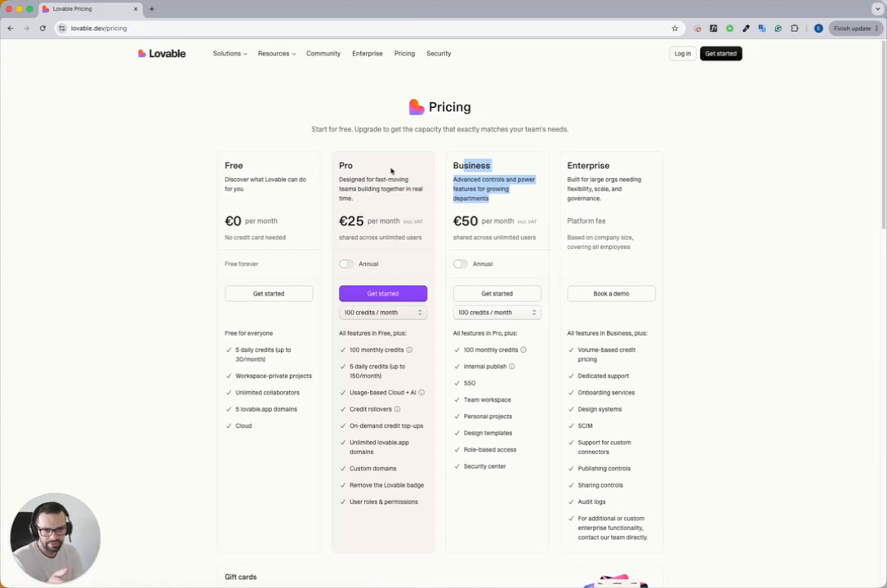
left_click_drag(224, 162, 272, 216)
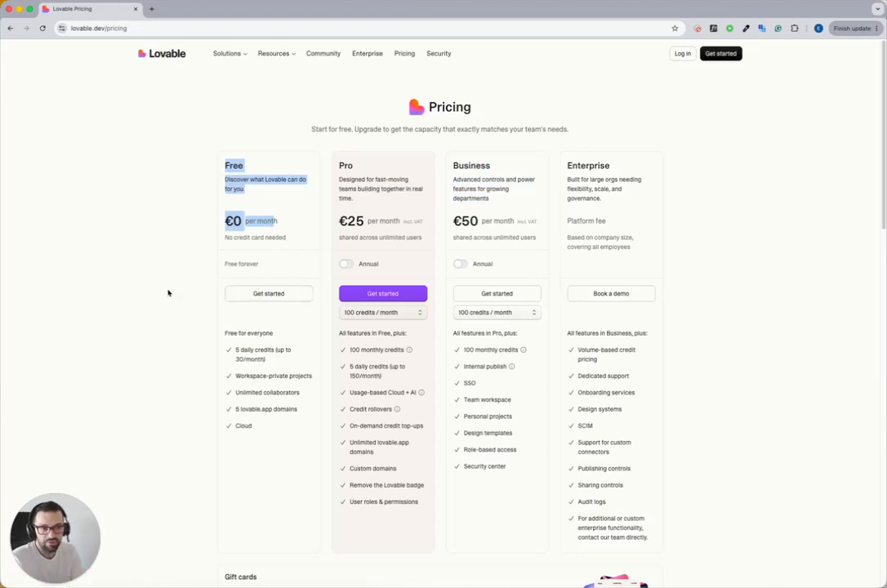
left_click_drag(364, 178, 394, 205)
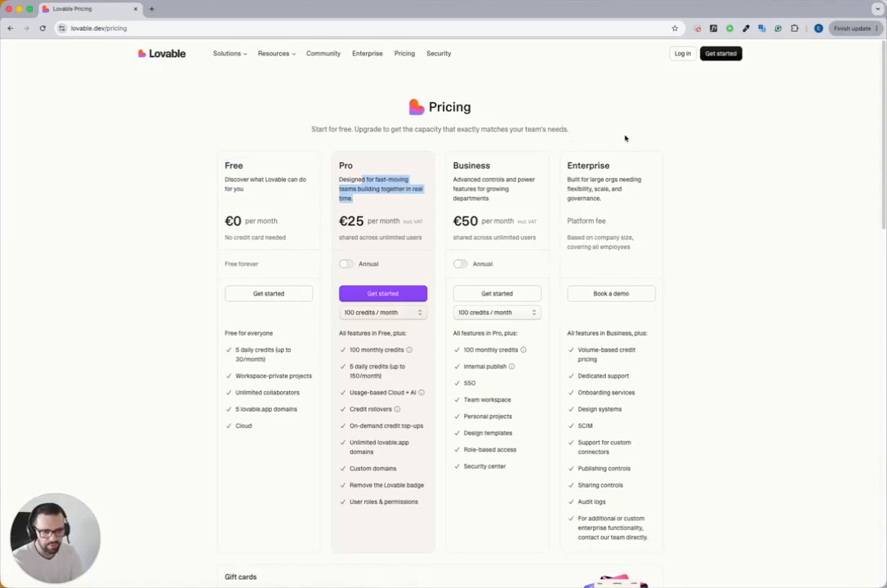
scroll(194, 248, "down", 5)
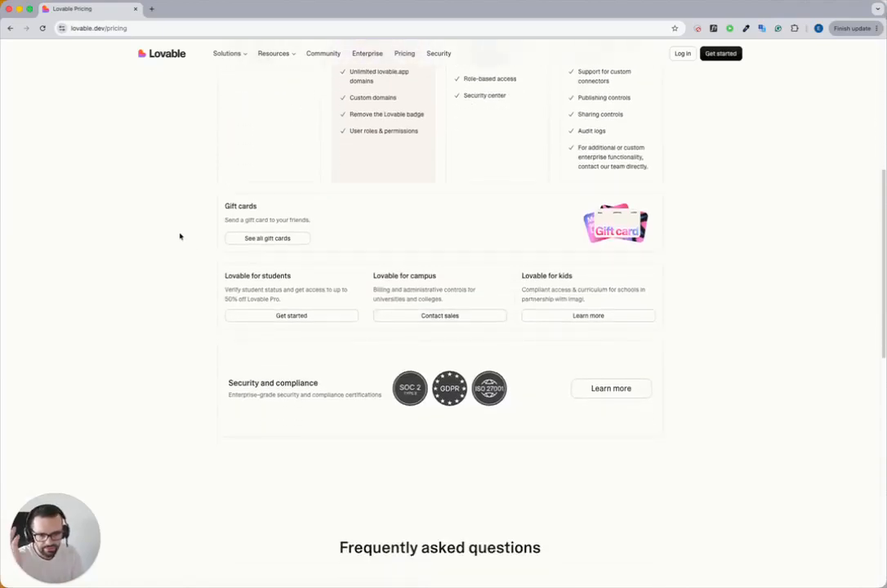
scroll(181, 235, "down", 3)
scroll(198, 245, "up", 6)
scroll(197, 245, "up", 3)
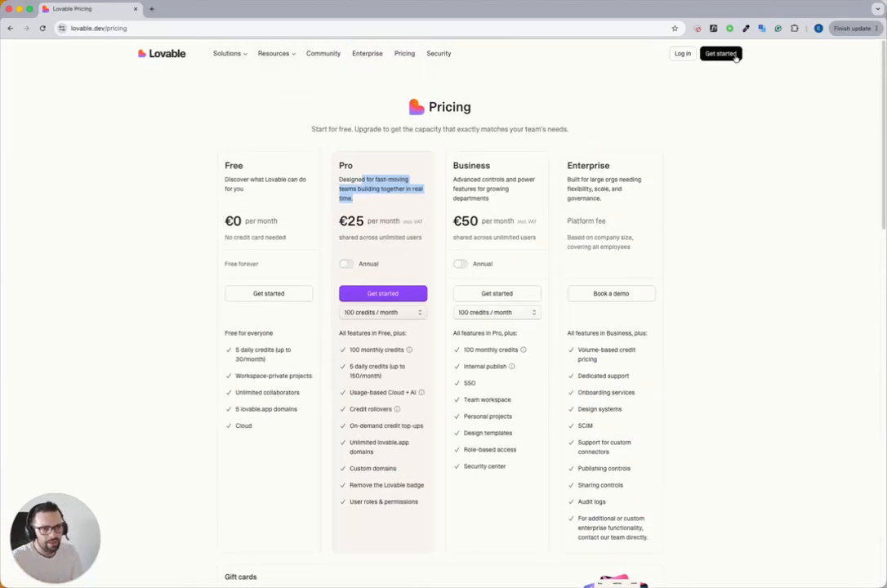
Step: View the sign-up options for creating a free account and close the sign-up dialog
left_click(720, 54)
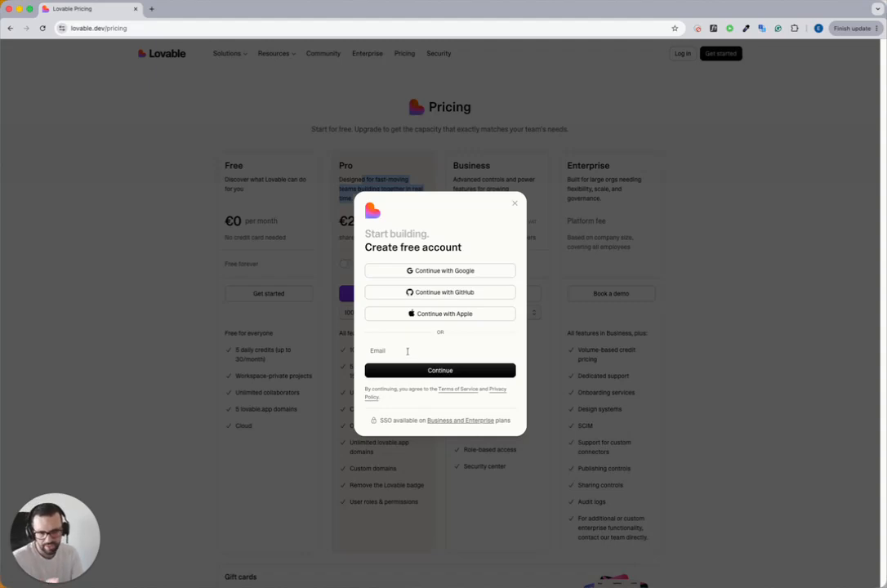
left_click(515, 204)
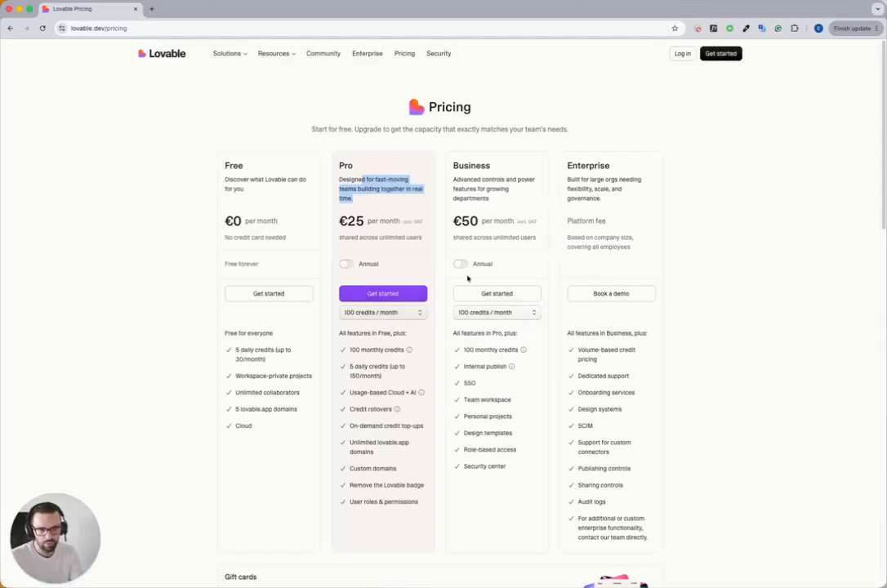
left_click(762, 85)
Step: Log in to the existing account with its email and password, using Password Depot for the credentials
left_click(682, 53)
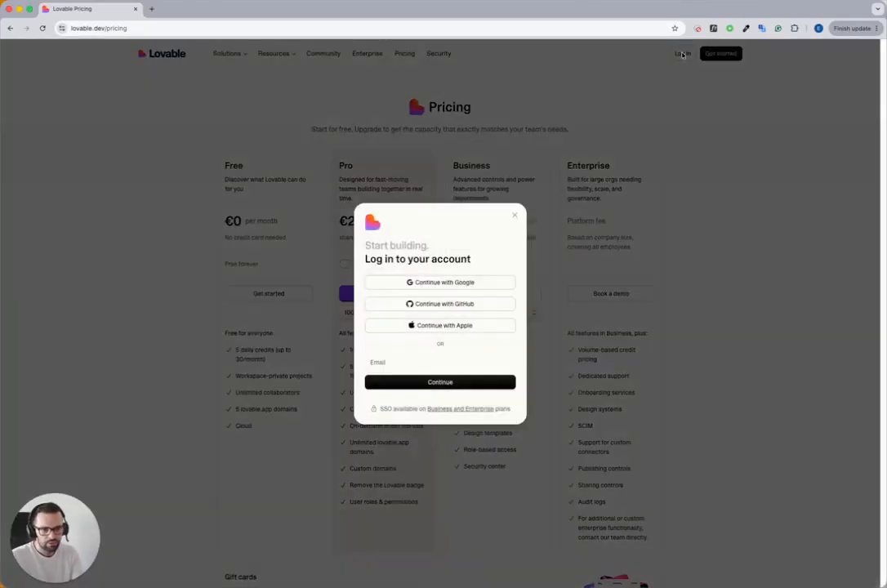
left_click(426, 367)
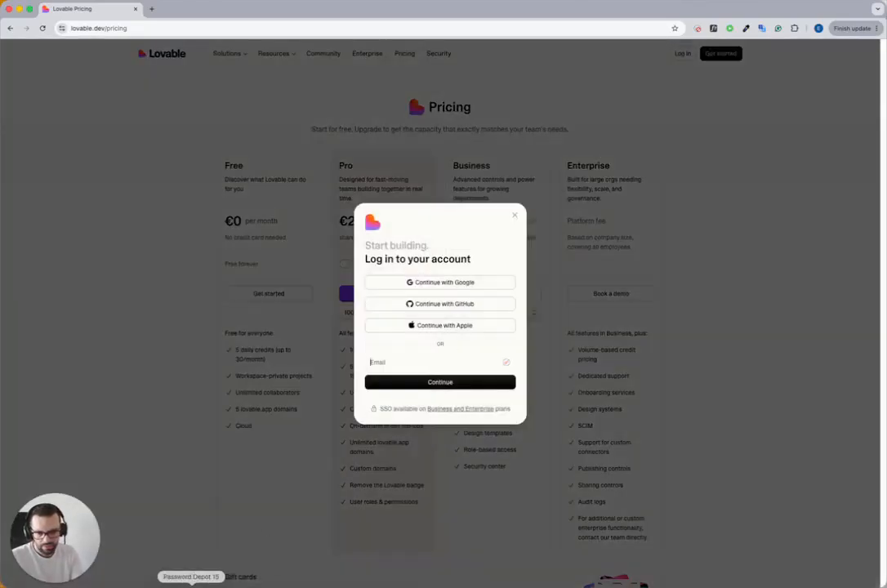
left_click(191, 585)
left_click_drag(316, 63, 0, 62)
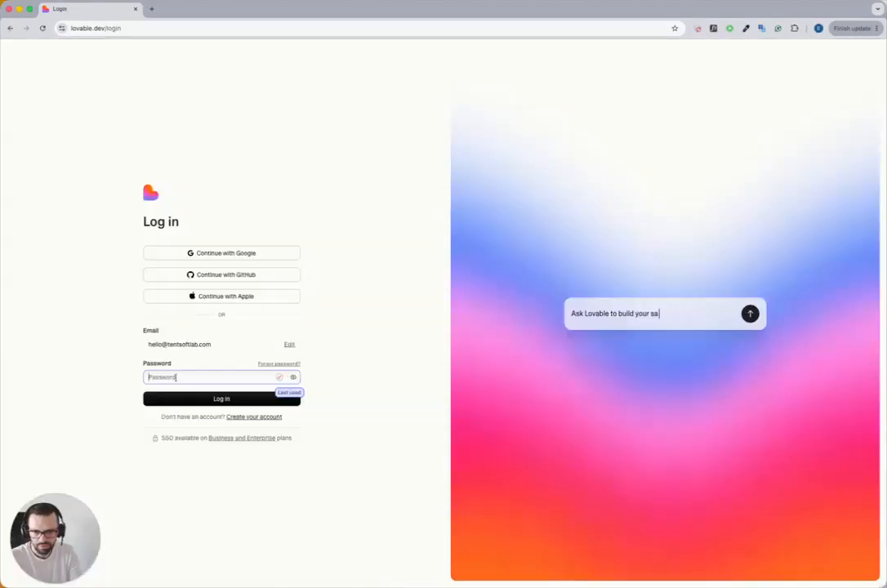
key("super+v")
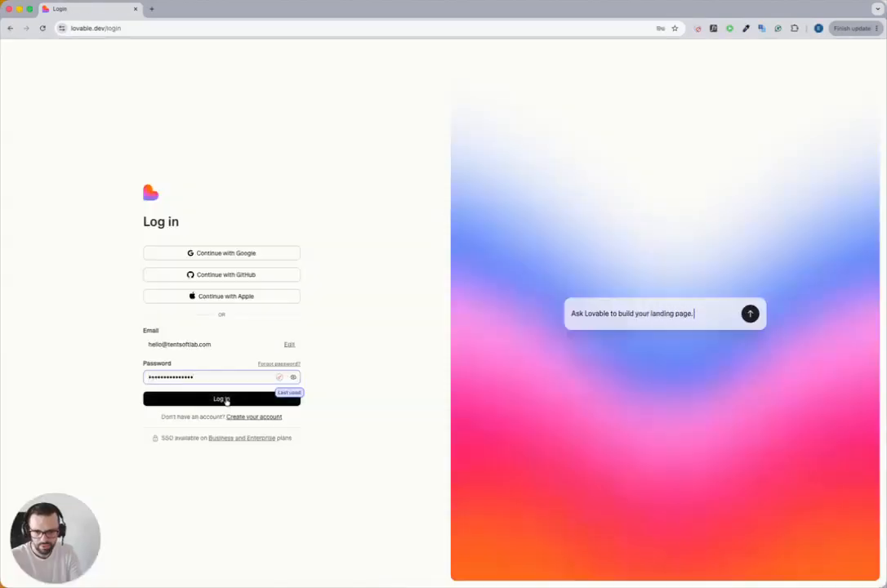
left_click(226, 399)
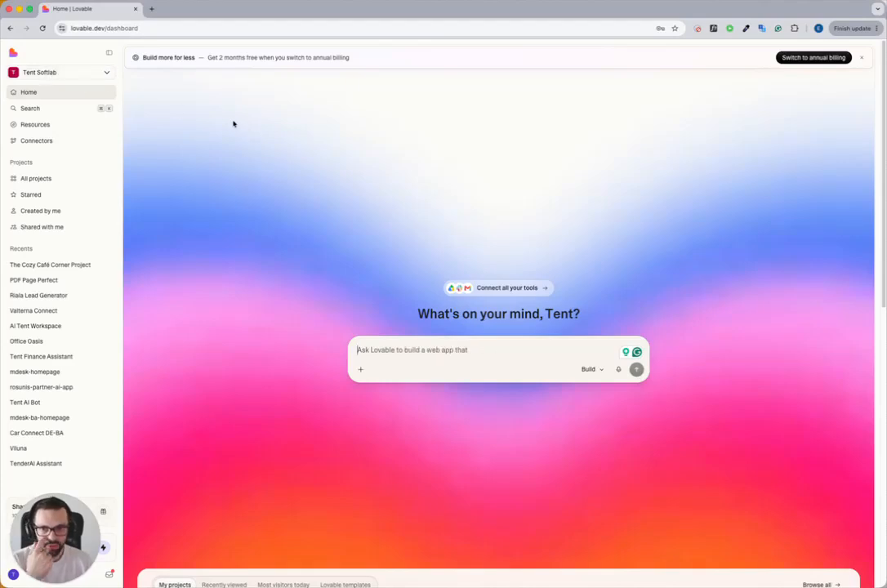
Step: Check the current workspace's plan, member count and credits in the workspace details, and close them
left_click(107, 73)
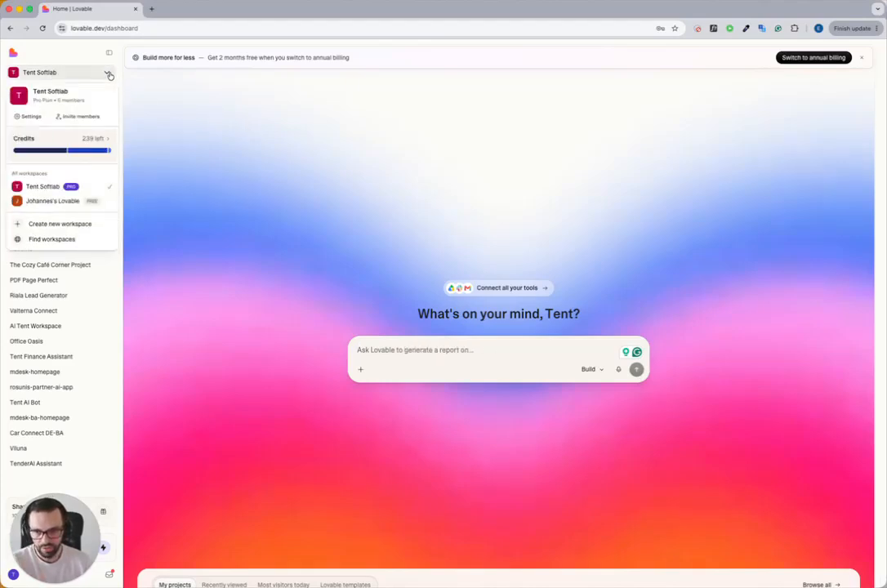
left_click_drag(56, 99, 87, 101)
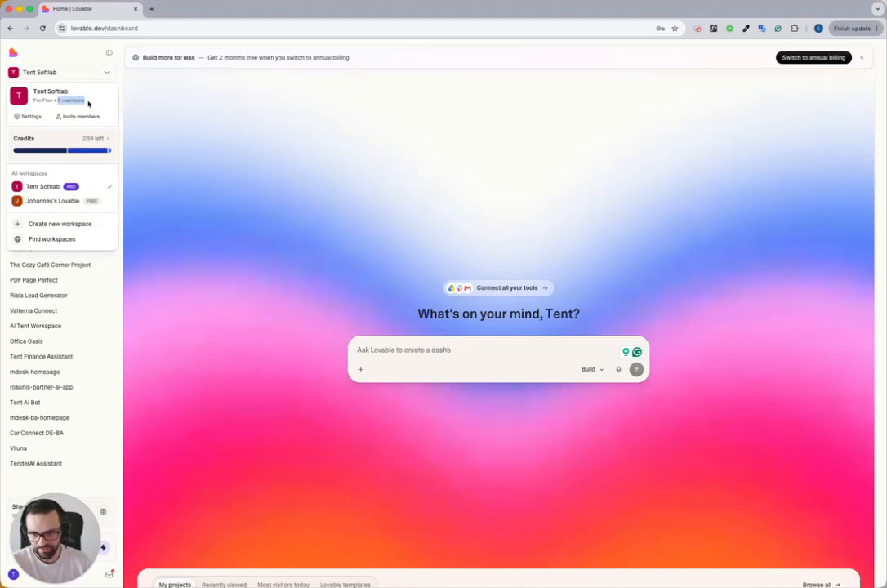
left_click(231, 160)
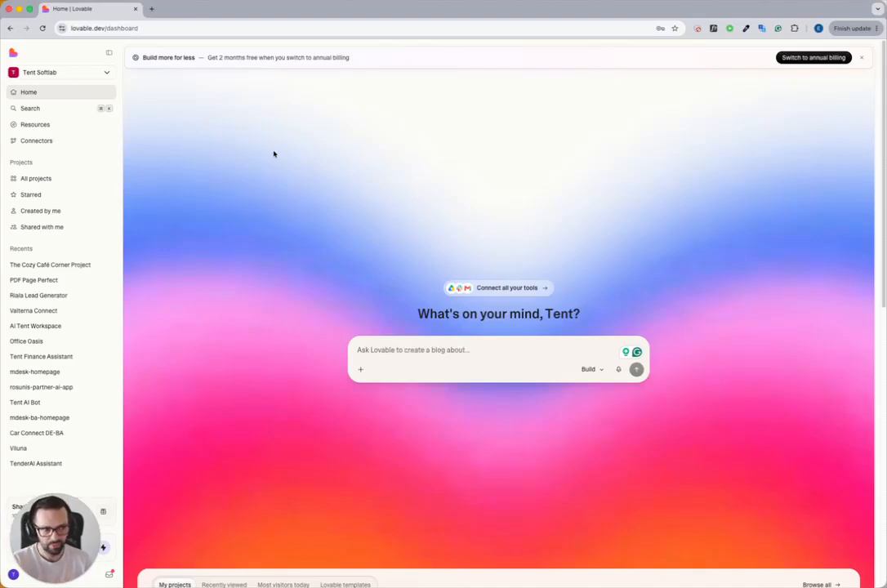
Step: Collapse and restore the sidebar, and look over the available app connectors before closing their list
scroll(274, 153, "down", 1)
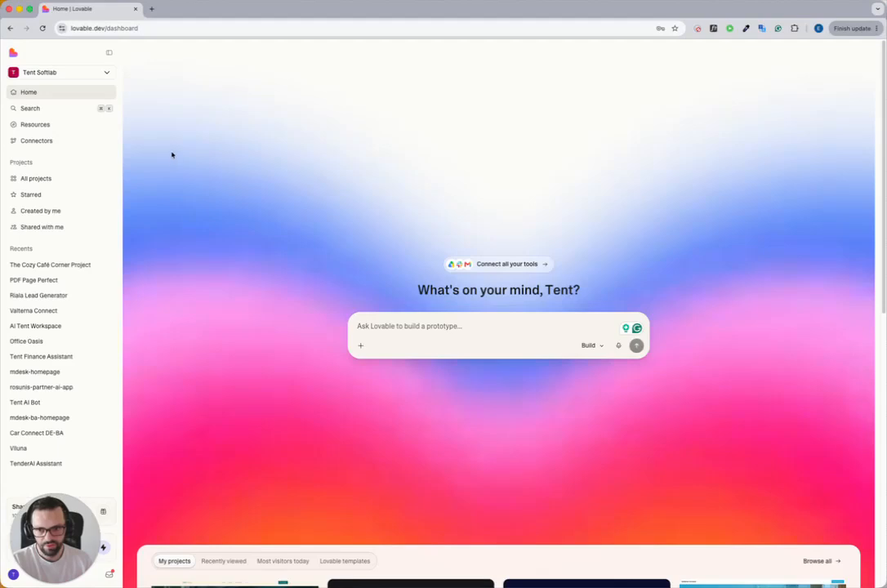
left_click(108, 52)
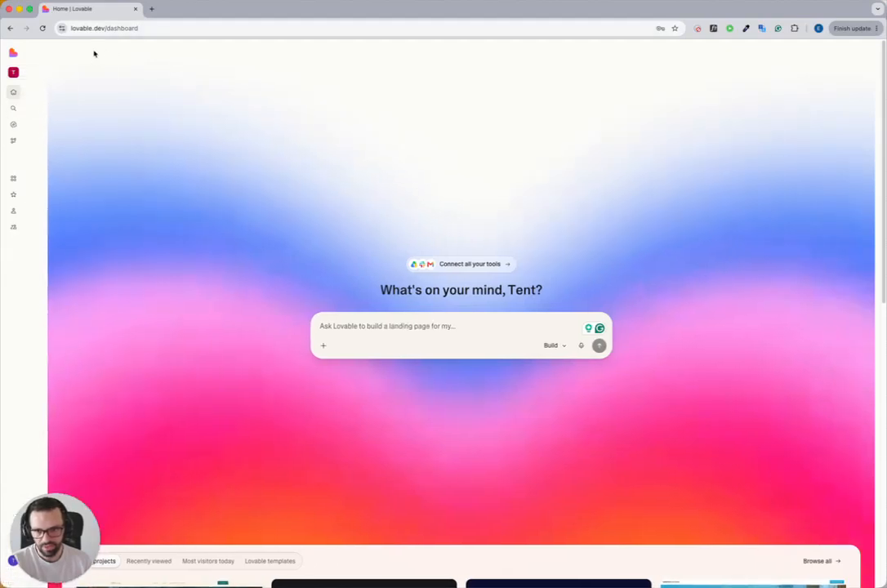
left_click(13, 52)
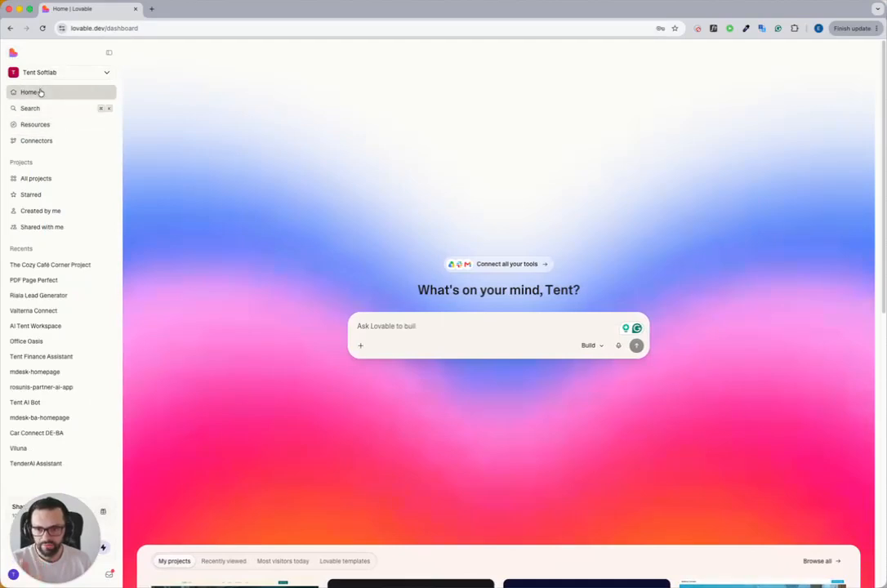
left_click(52, 141)
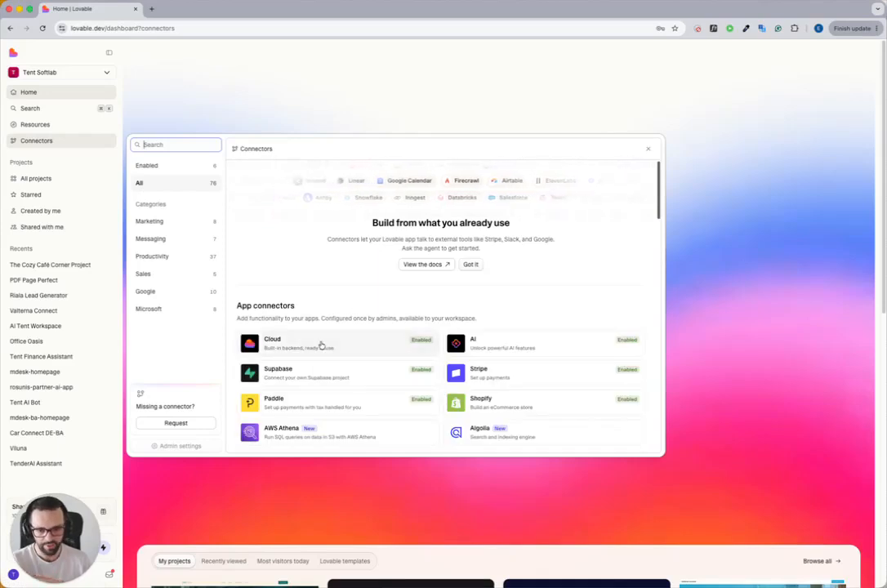
left_click(649, 149)
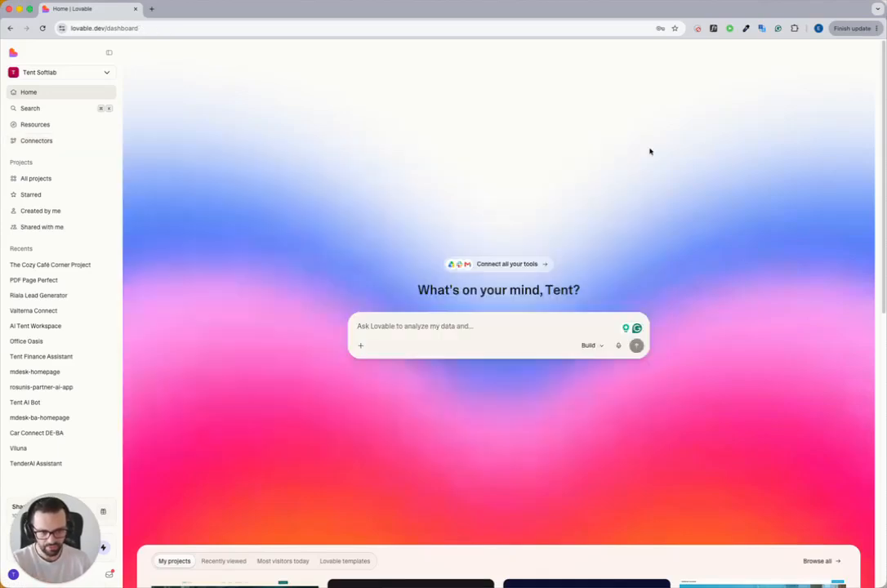
Step: Browse all projects in the workspace, from the recently active ones to the inactive ones
left_click(45, 185)
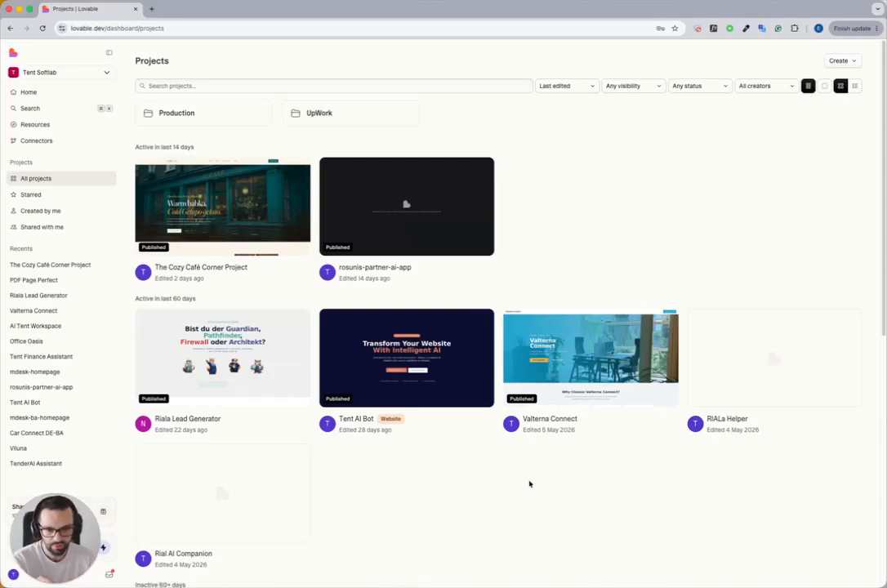
scroll(530, 483, "down", 2)
scroll(463, 374, "down", 4)
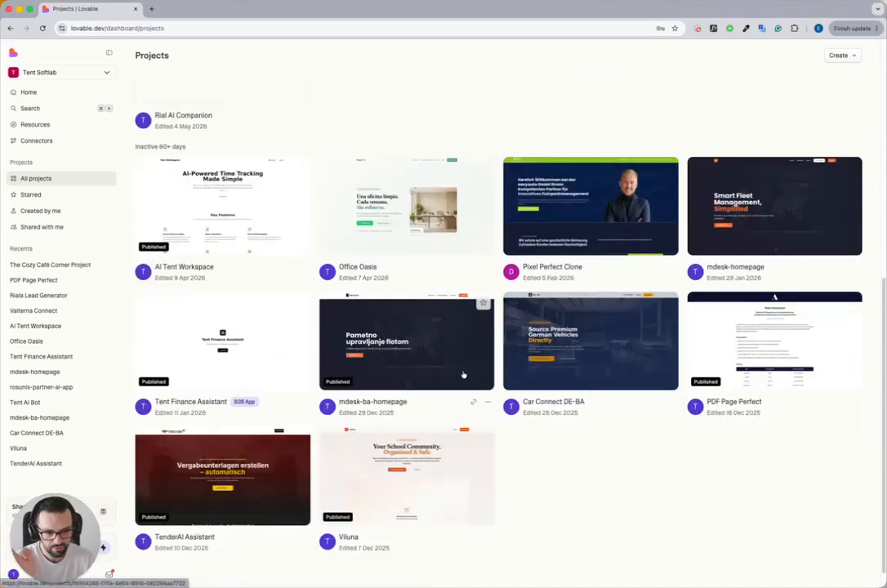
scroll(538, 421, "up", 10)
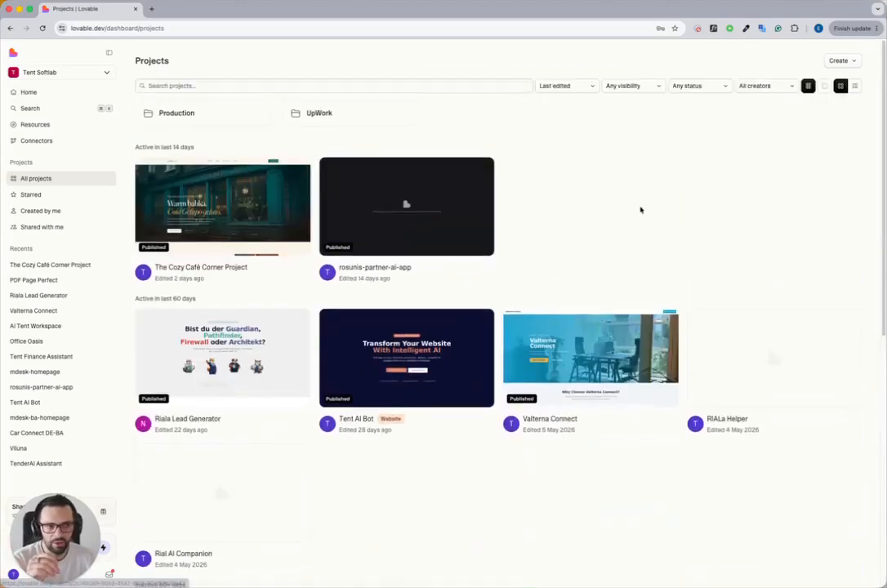
Step: Create a project folder named Learning with Workspace visibility
left_click(846, 62)
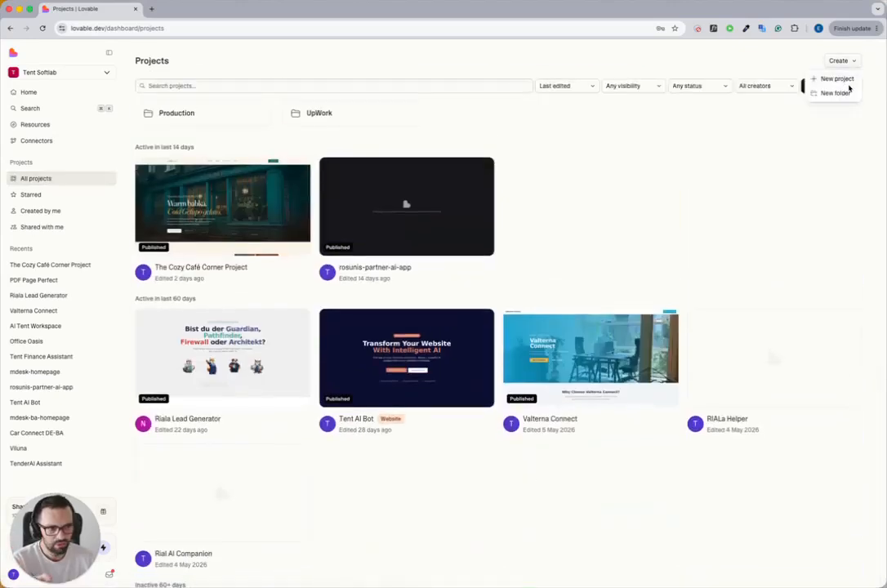
left_click(792, 139)
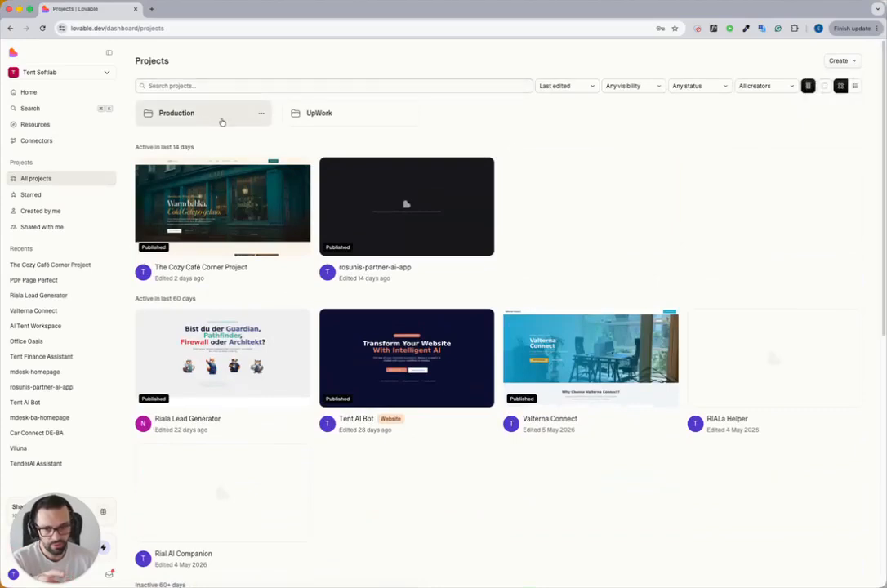
left_click(846, 61)
left_click(834, 94)
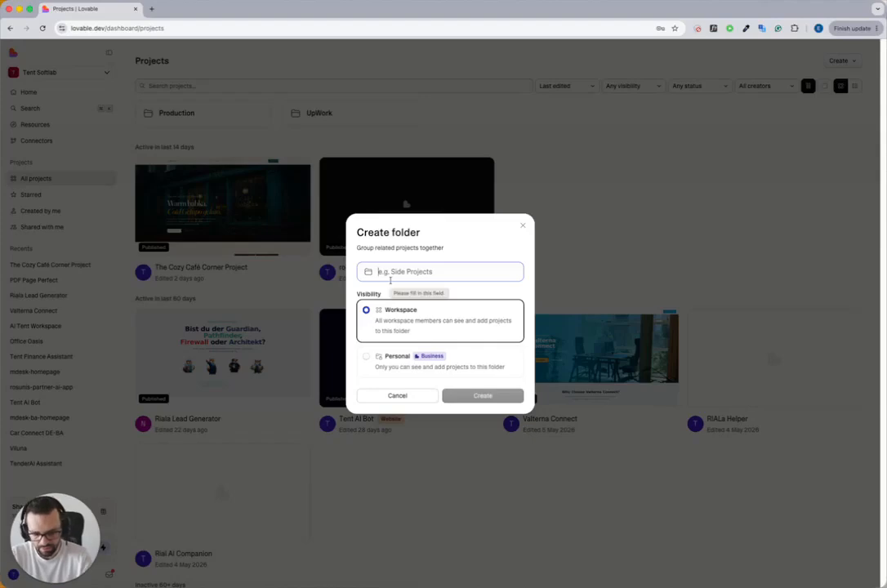
type("Learning")
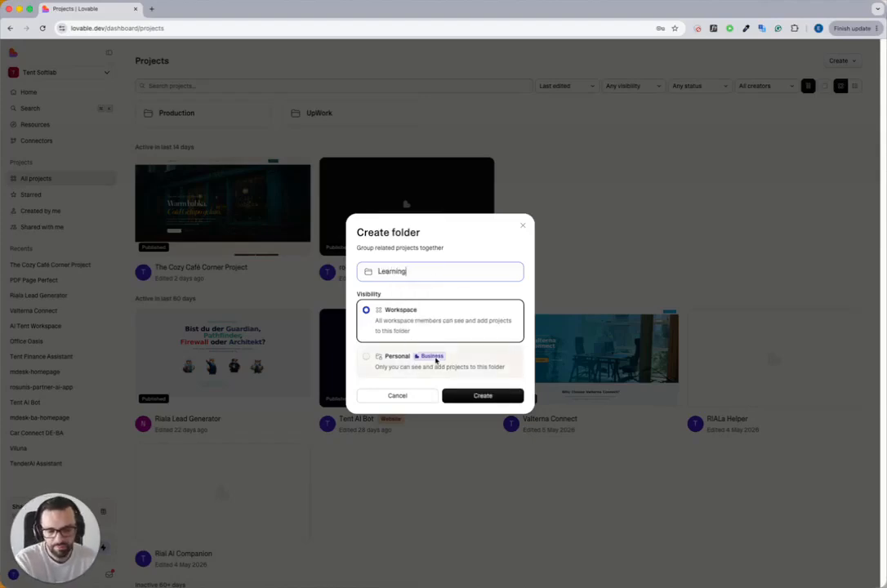
mouse_move(436, 361)
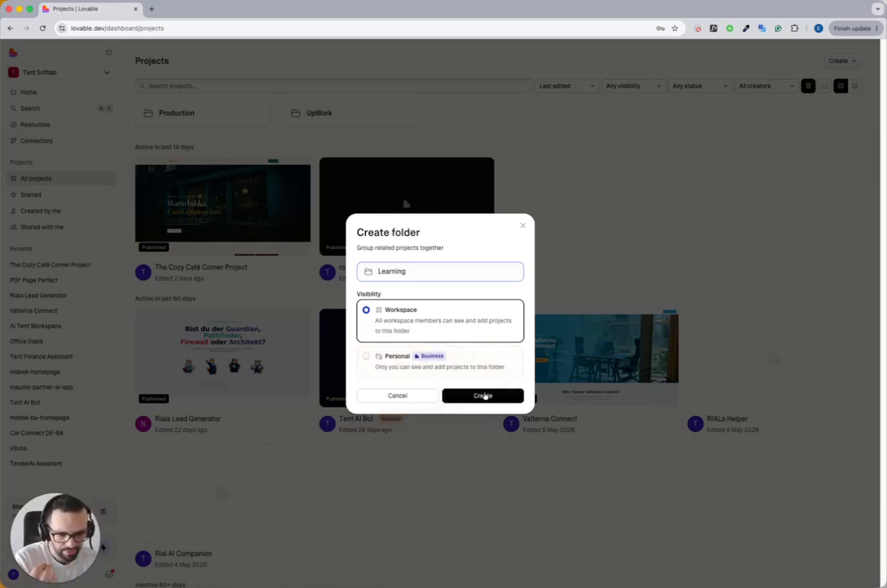
left_click(484, 396)
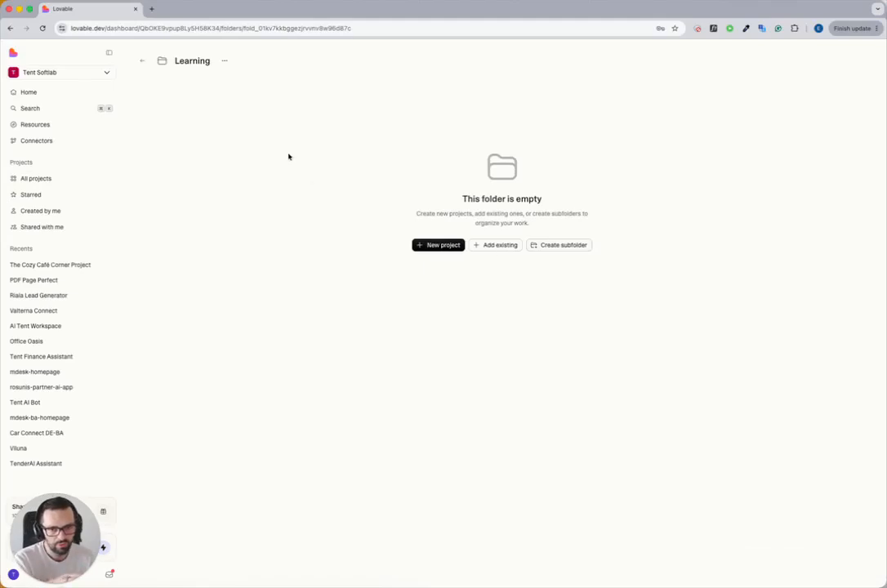
Step: Star the Valterna Connect project, check it among the starred projects, and remove its star
left_click(45, 179)
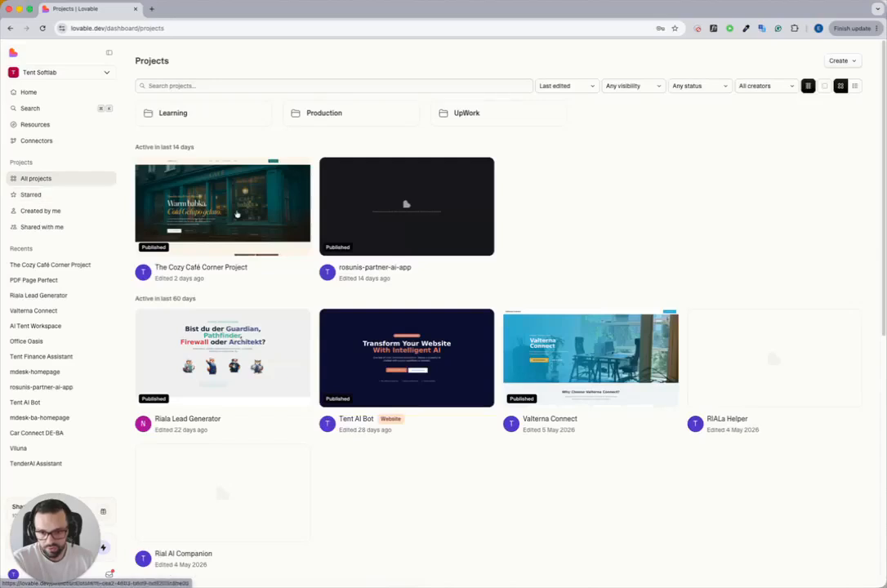
left_click(667, 320)
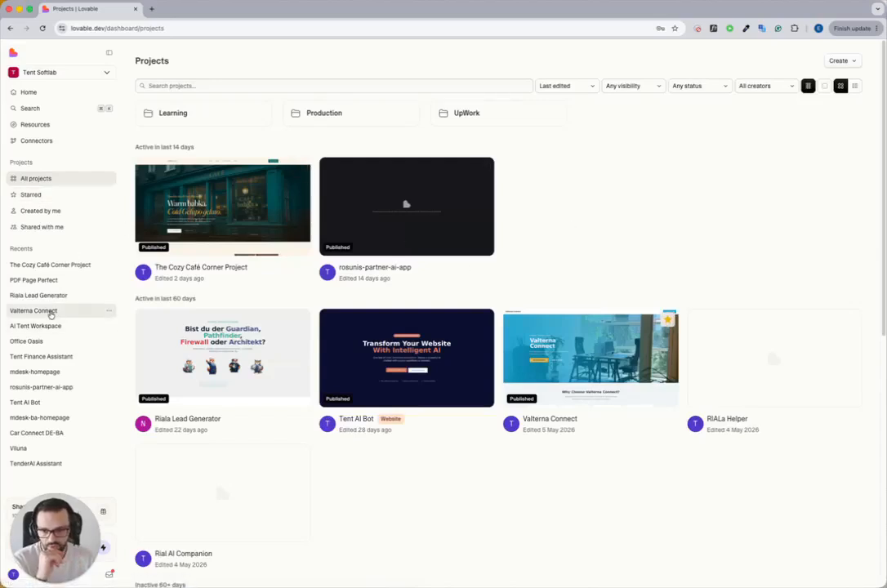
left_click(45, 194)
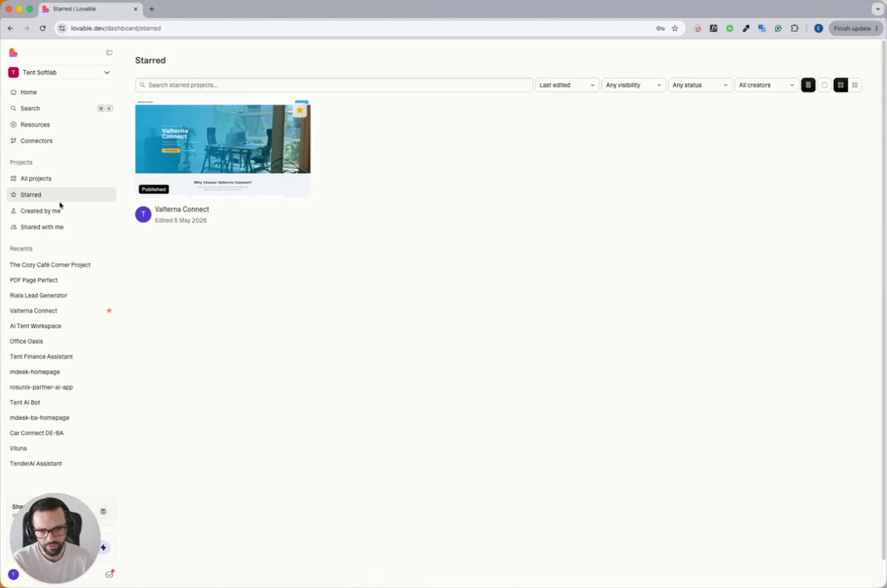
left_click(300, 113)
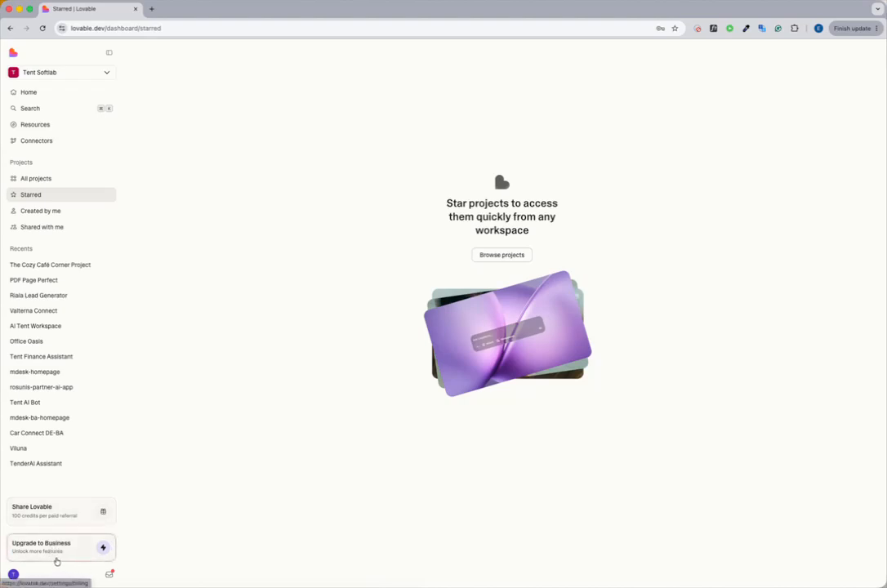
Step: Review the account settings and the workspace knowledge settings, and return to the dashboard
left_click(13, 575)
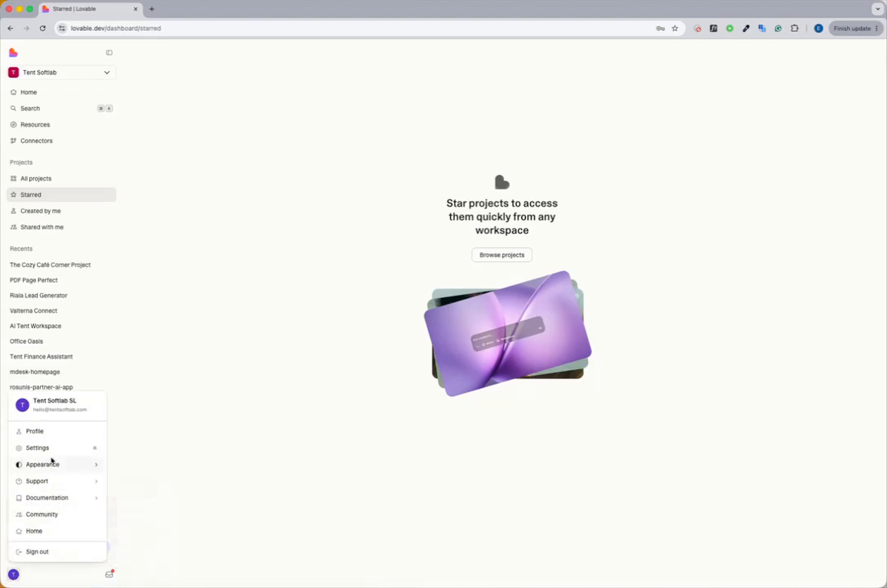
mouse_move(55, 467)
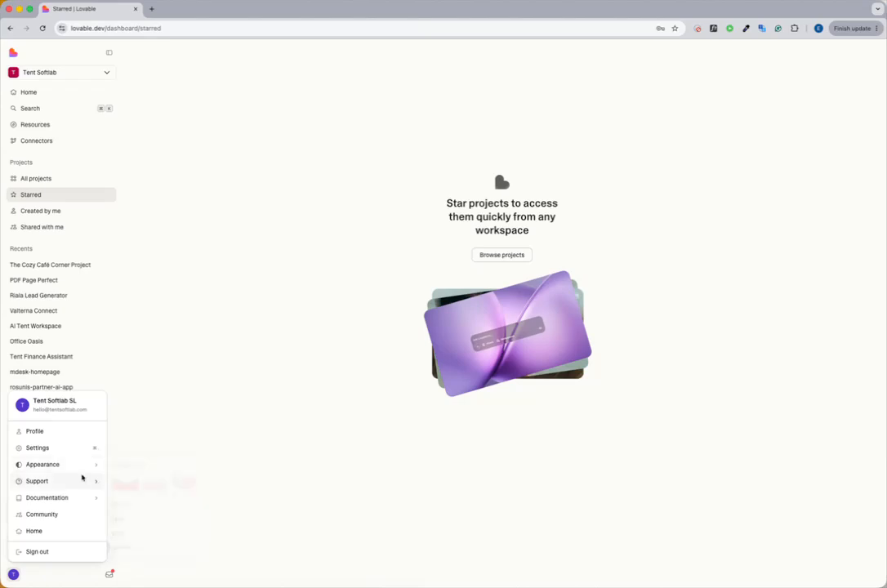
left_click(38, 449)
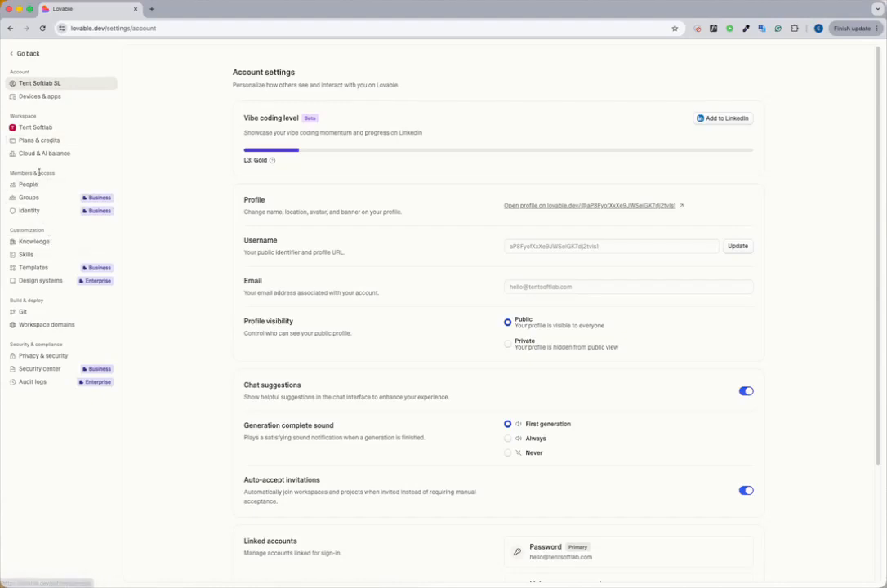
left_click_drag(21, 173, 50, 173)
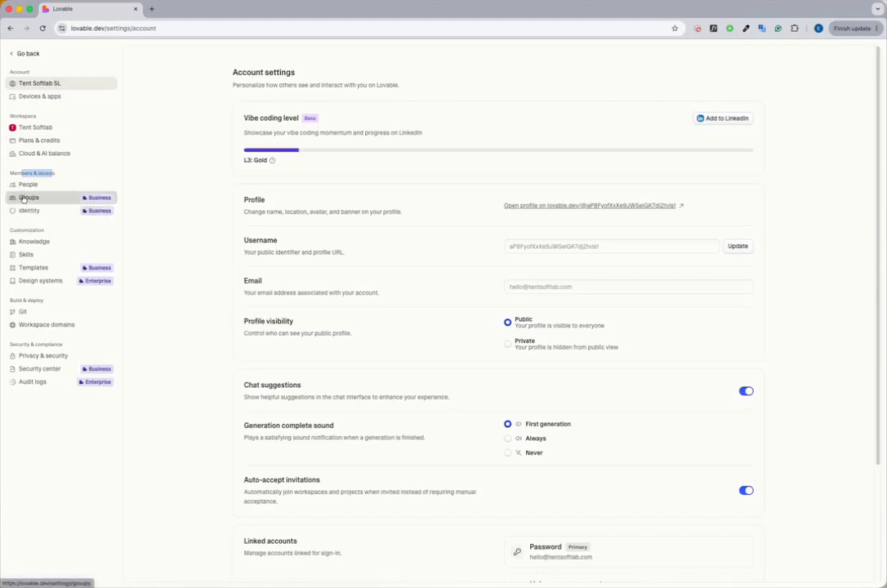
left_click(27, 243)
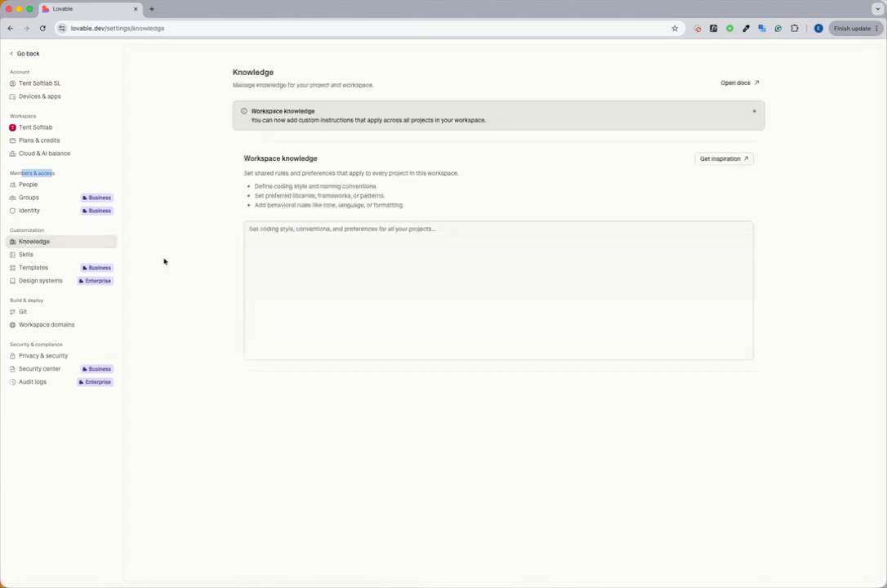
left_click(14, 55)
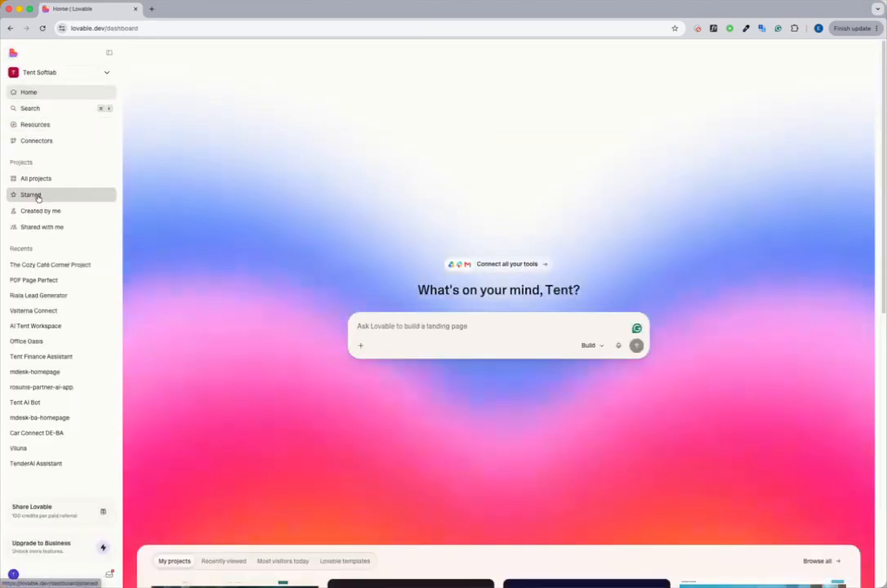
Step: Start a new project inside the Learning folder
left_click(36, 181)
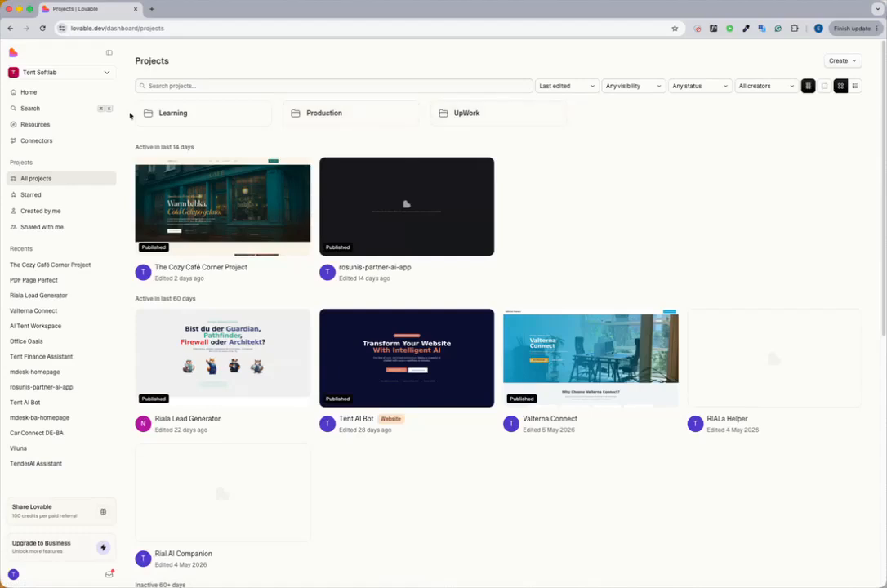
left_click(188, 118)
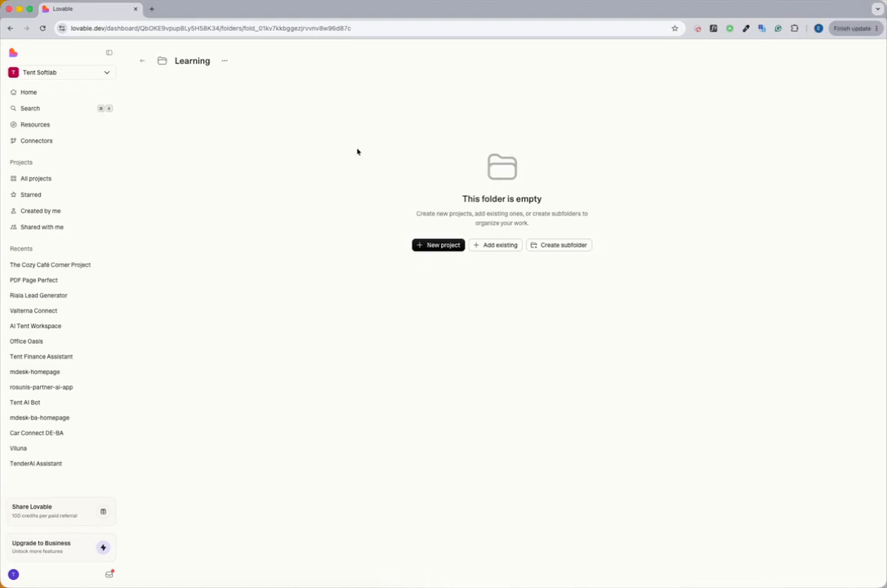
left_click(441, 245)
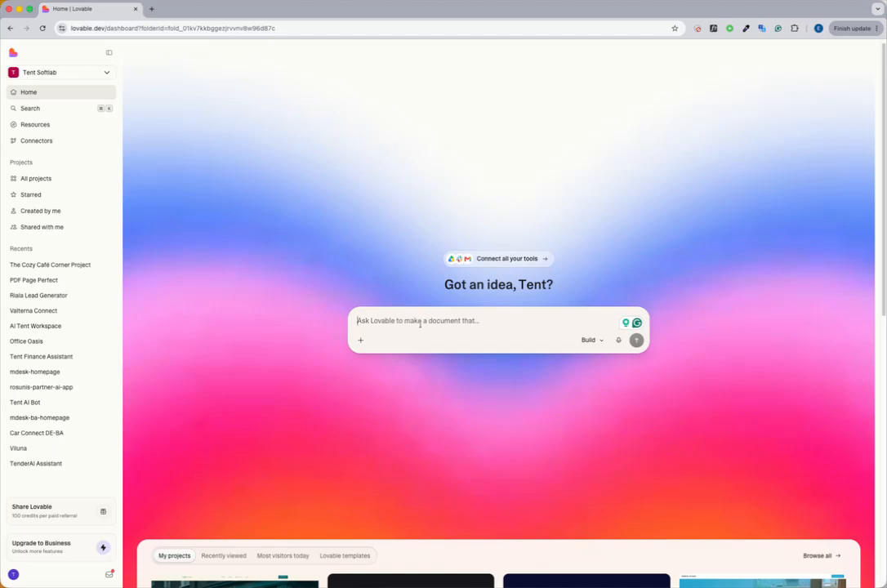
Step: View what can be added to the new project's prompt, and switch the prompt mode from Build to Plan
left_click(360, 341)
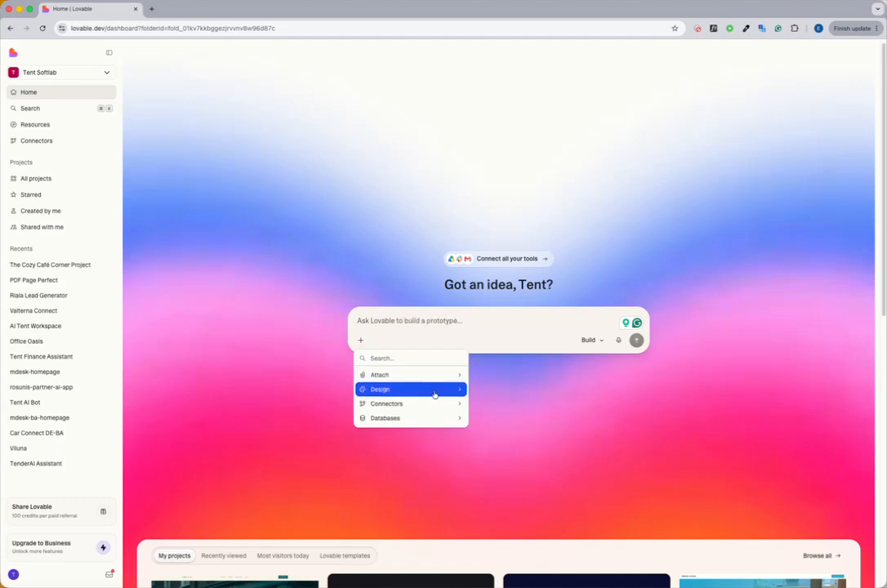
left_click(472, 321)
left_click(603, 340)
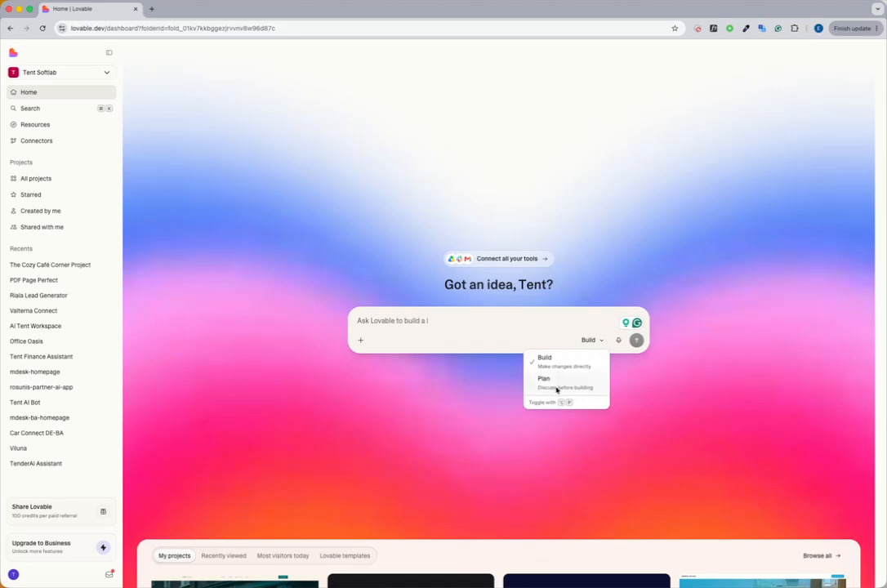
left_click(557, 390)
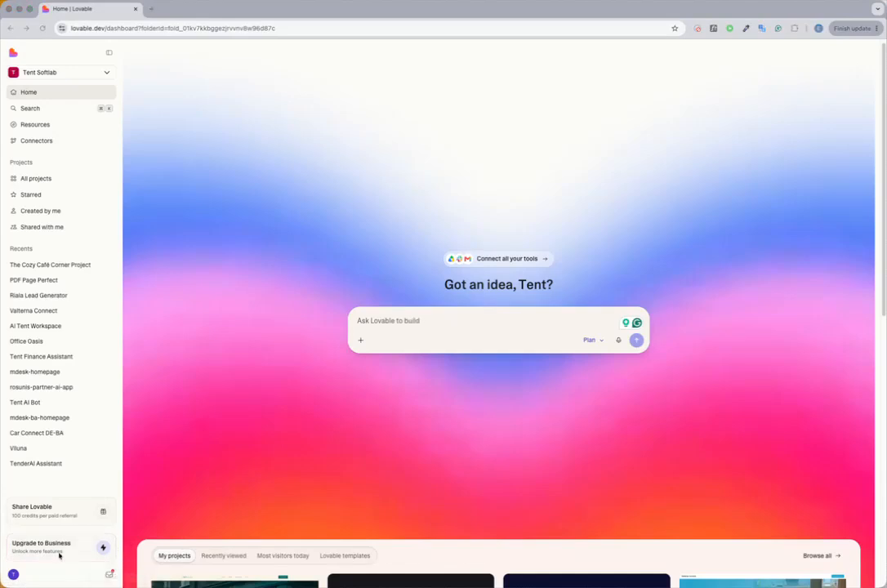
Step: Switch to the ChatGPT app with an empty chat over the browser
left_click_drag(0, 135, 488, 77)
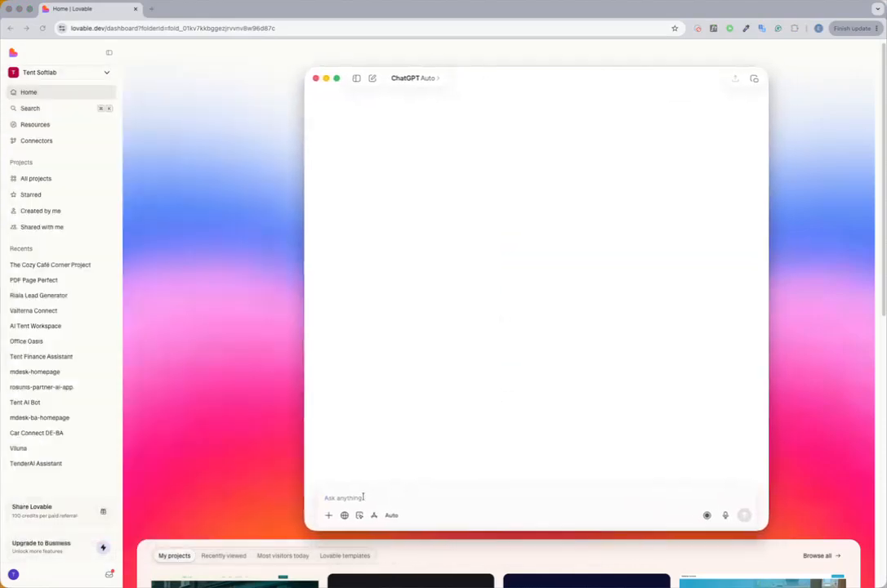
type("prepare me")
key("super+a")
key("BackSpace")
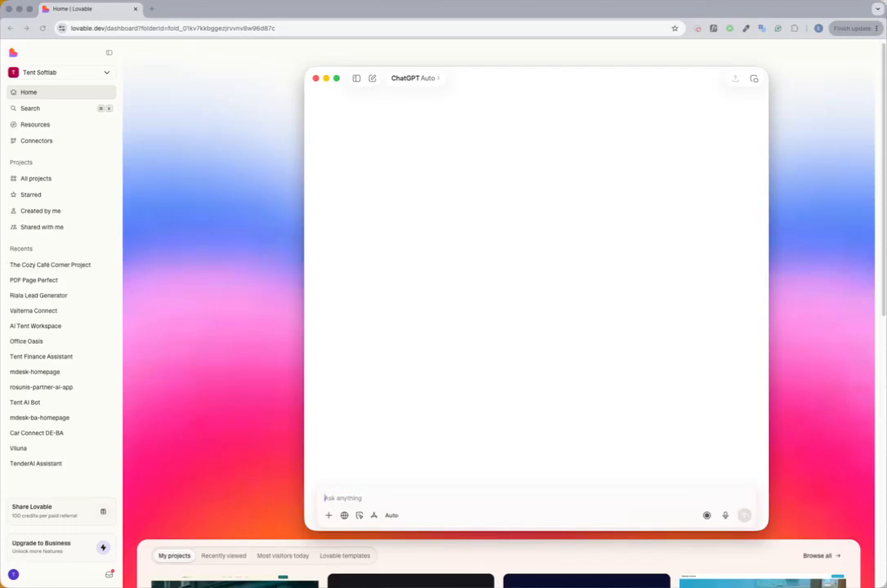
Step: Dictate and send a request for a simple Lovable prompt for a no-login AI-teaching website with a YouTube-video homepage, about me and contact form pages
left_click(724, 515)
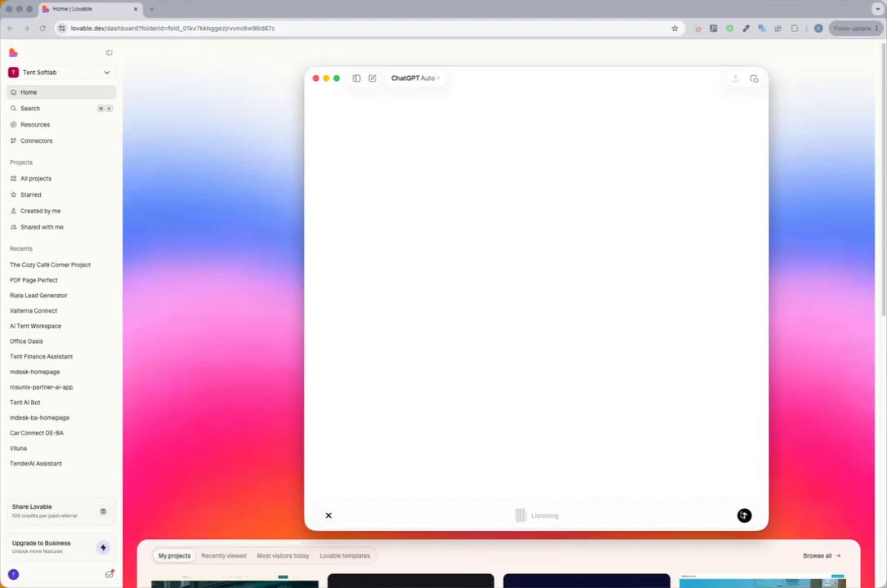
left_click(745, 516)
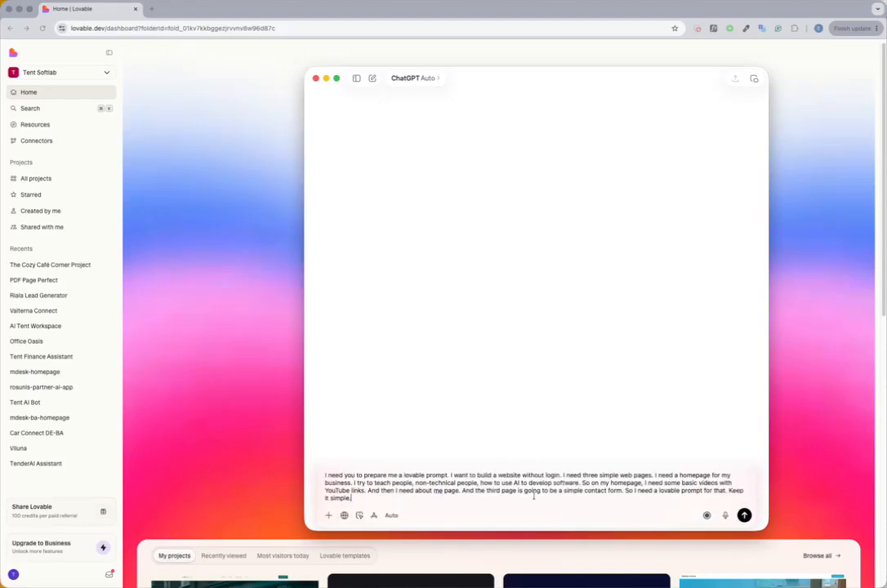
left_click(744, 516)
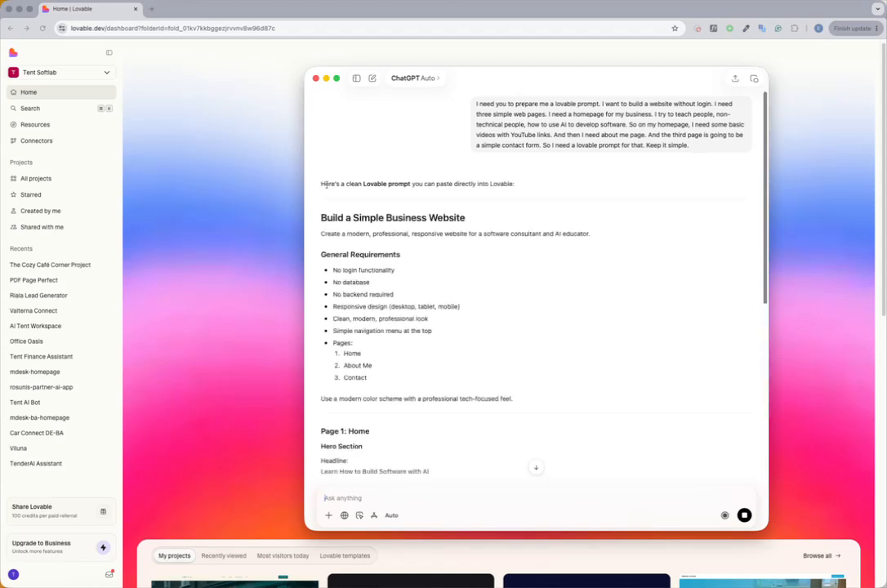
Step: Read through the generated Lovable website prompt in the ChatGPT reply
left_click_drag(325, 185, 456, 248)
scroll(445, 245, "down", 5)
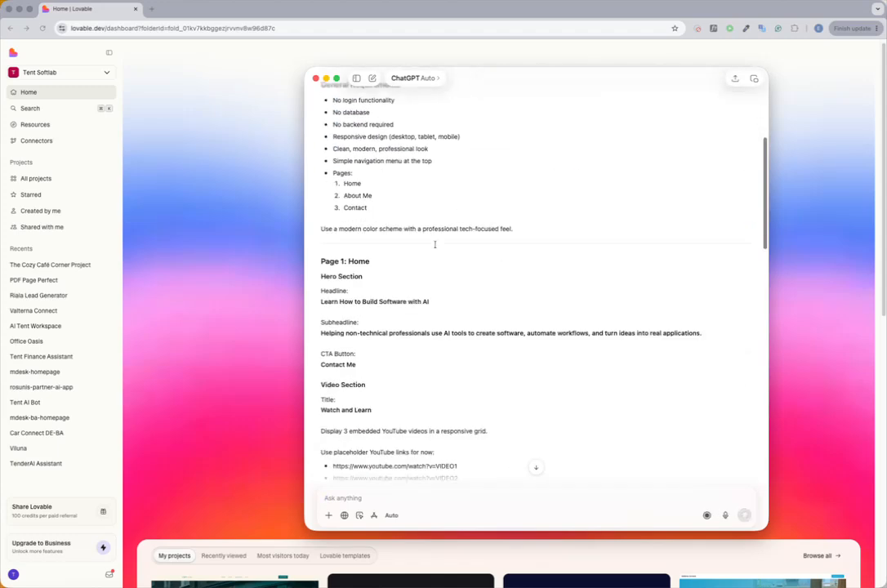
scroll(435, 244, "down", 8)
scroll(435, 244, "up", 8)
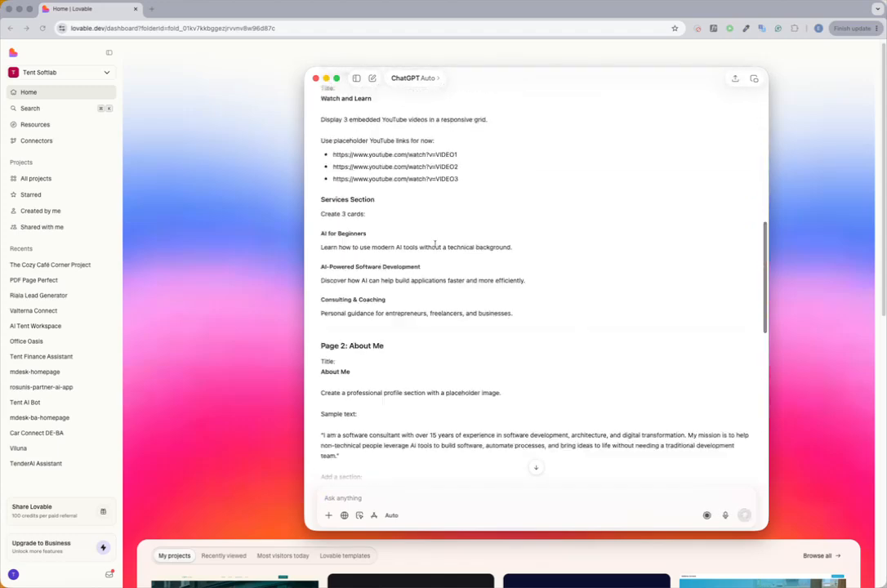
scroll(435, 243, "up", 6)
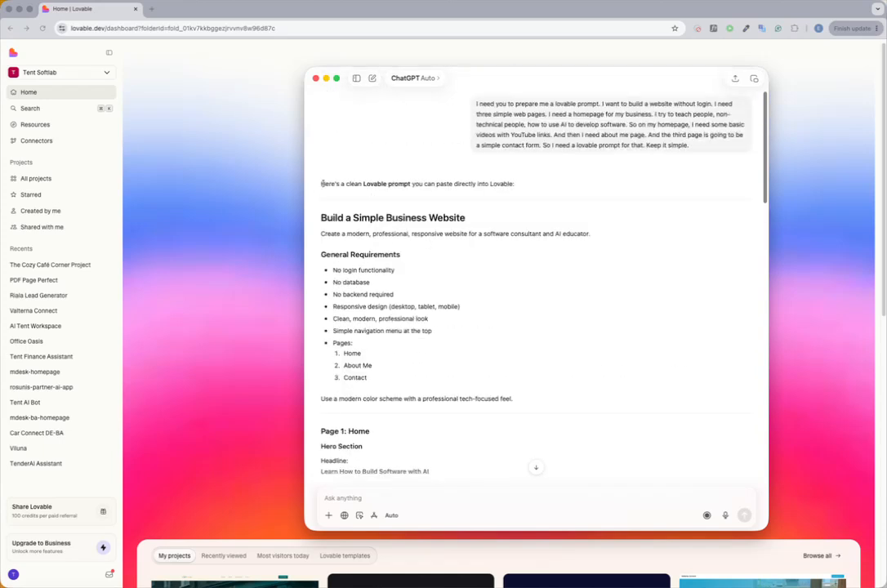
Step: Copy the ChatGPT reply from the "Build a Simple Business Website" heading to its end and paste it into Lovable's project prompt
left_click_drag(320, 216, 463, 261)
scroll(485, 272, "down", 10)
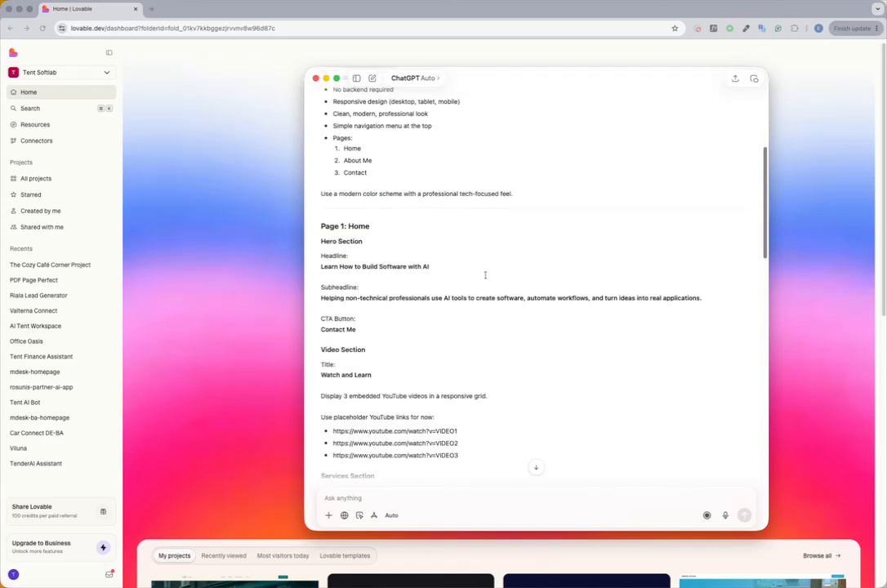
scroll(486, 271, "down", 1)
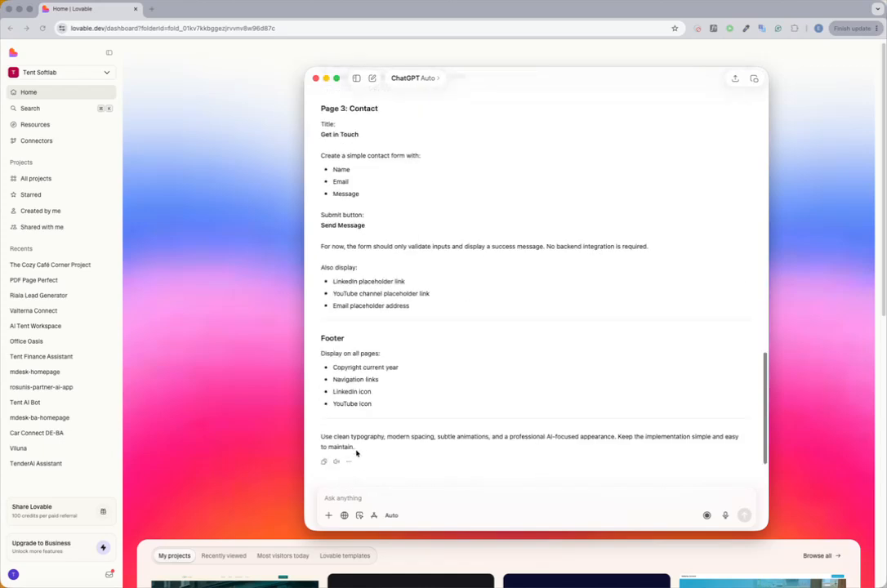
left_click(359, 447, "shift")
key("super+c")
left_click(272, 341)
left_click(413, 319)
key("super+v")
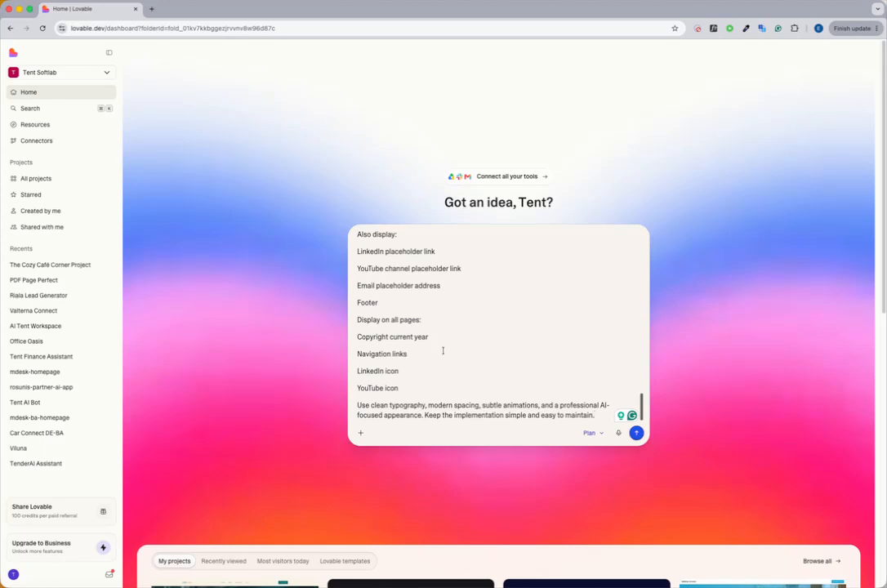
Step: Set the project prompt's mode to Build and look over the pasted text
left_click(592, 433)
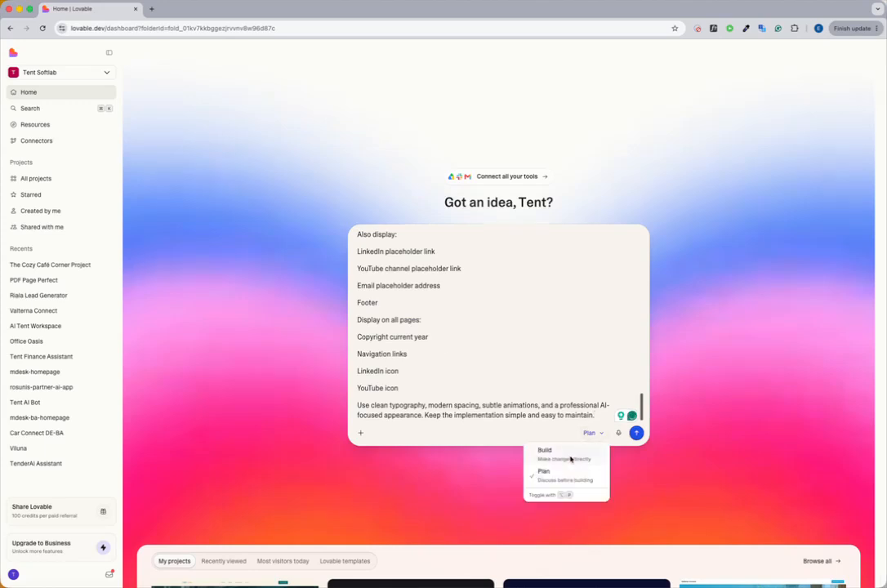
left_click(570, 456)
scroll(510, 360, "up", 15)
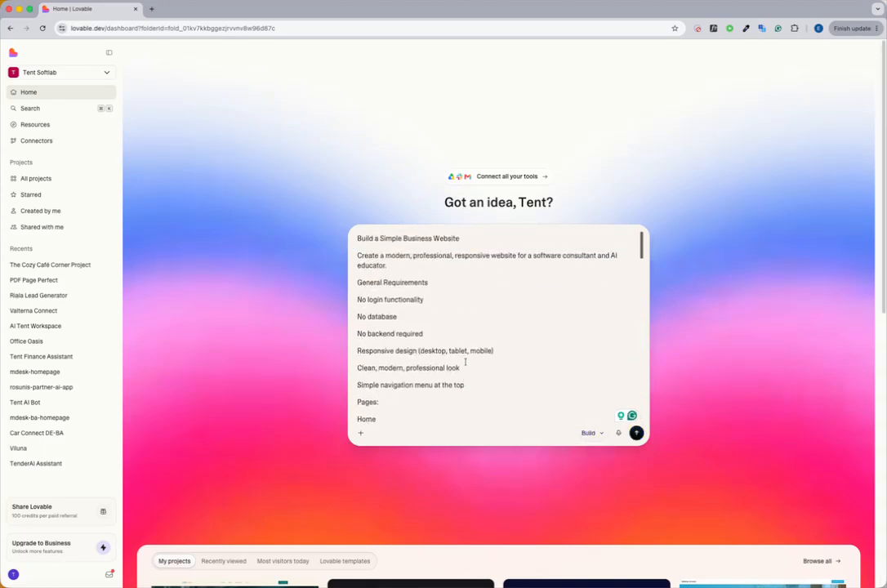
scroll(464, 360, "down", 15)
Step: Switch to ChatGPT to review the original prompt's page sections, and return to the start of the pasted prompt in Lovable
key("super+Tab")
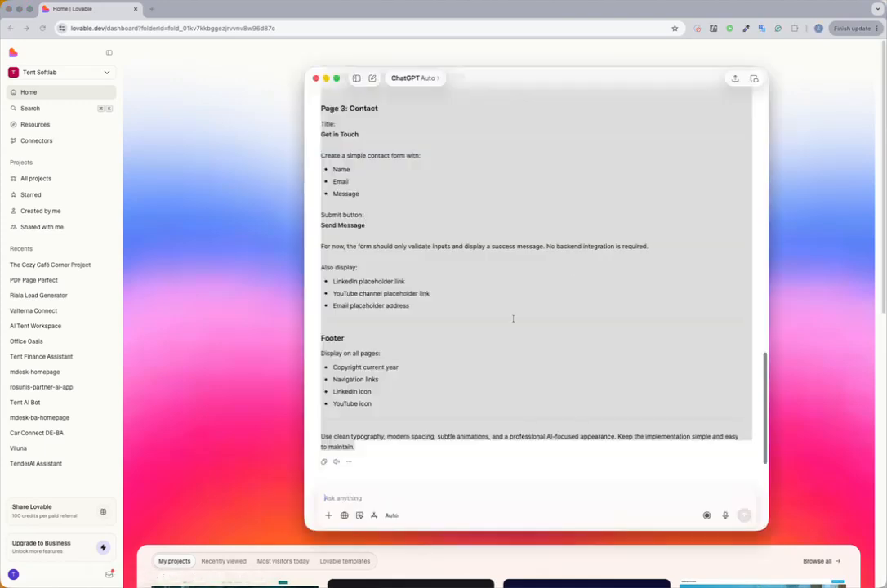
scroll(422, 333, "up", 10)
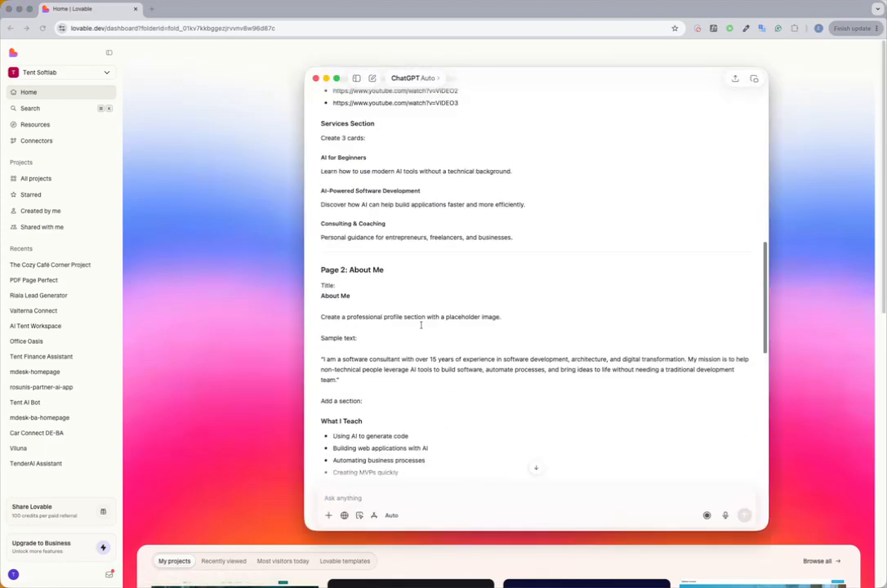
scroll(422, 325, "up", 3)
scroll(433, 343, "up", 5)
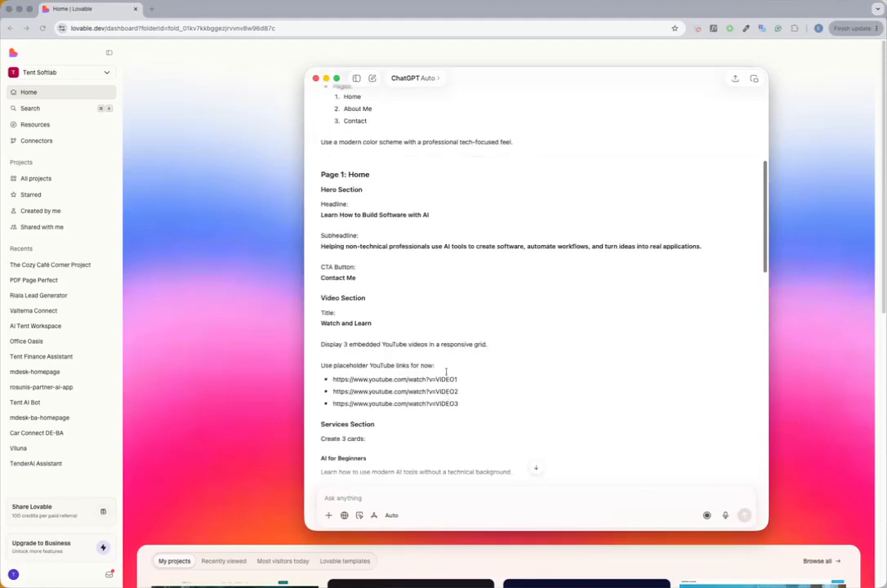
left_click(236, 333)
scroll(457, 326, "up", 20)
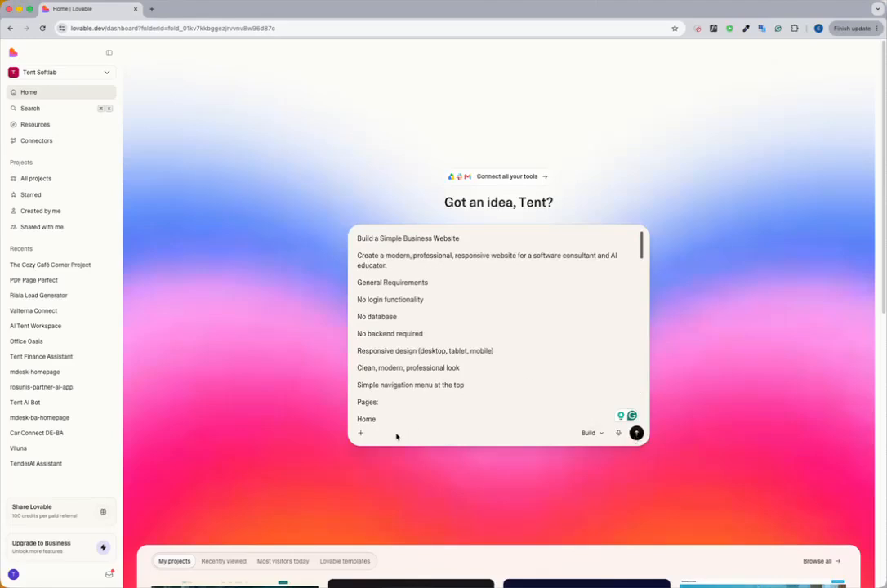
Step: View the options for adding attachments, design, connectors and databases to the prompt, and close them without choosing any
left_click(361, 433)
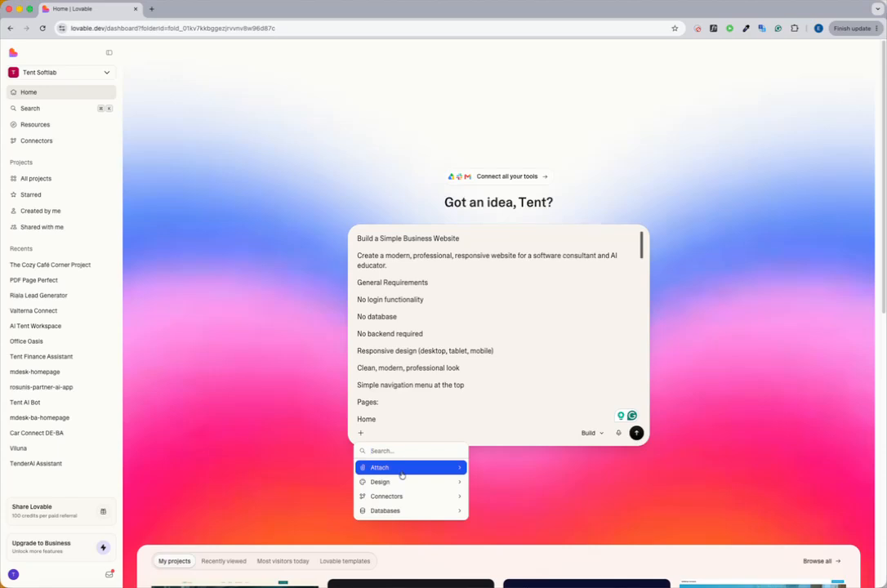
left_click(540, 375)
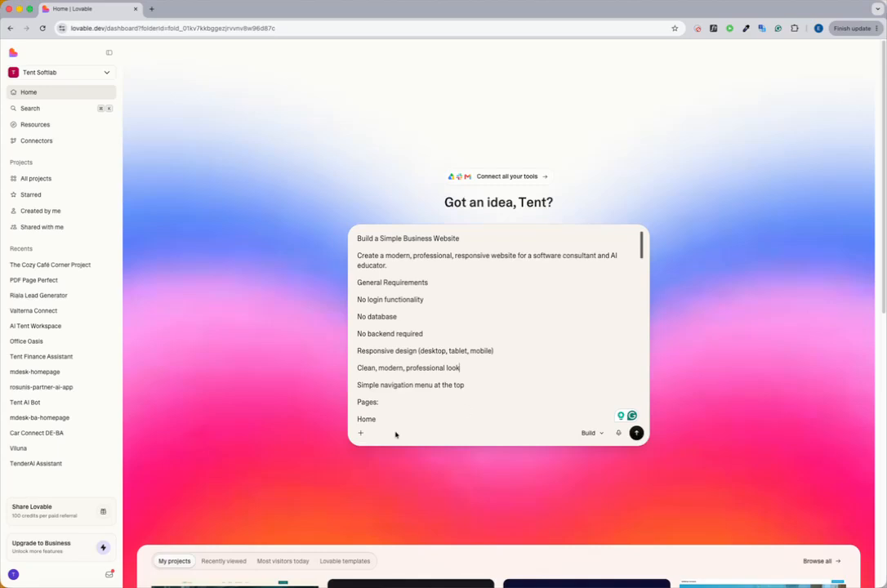
left_click(361, 433)
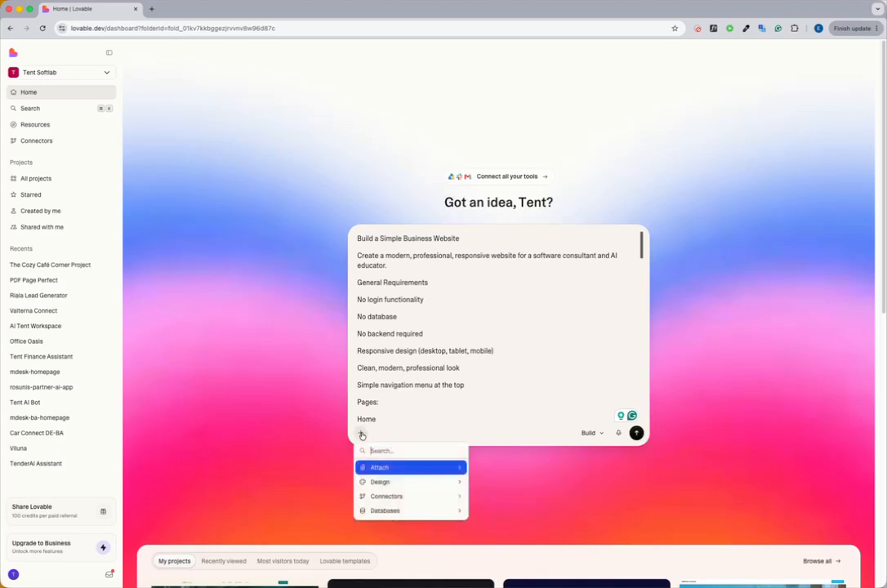
left_click(462, 404)
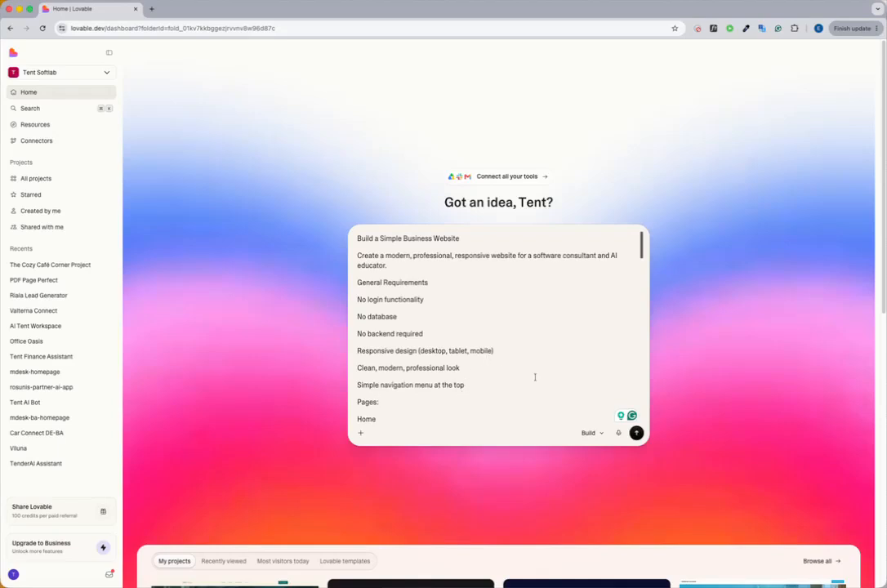
Step: Submit the prompt to build the business website and dismiss the offer to enable notifications
left_click(636, 433)
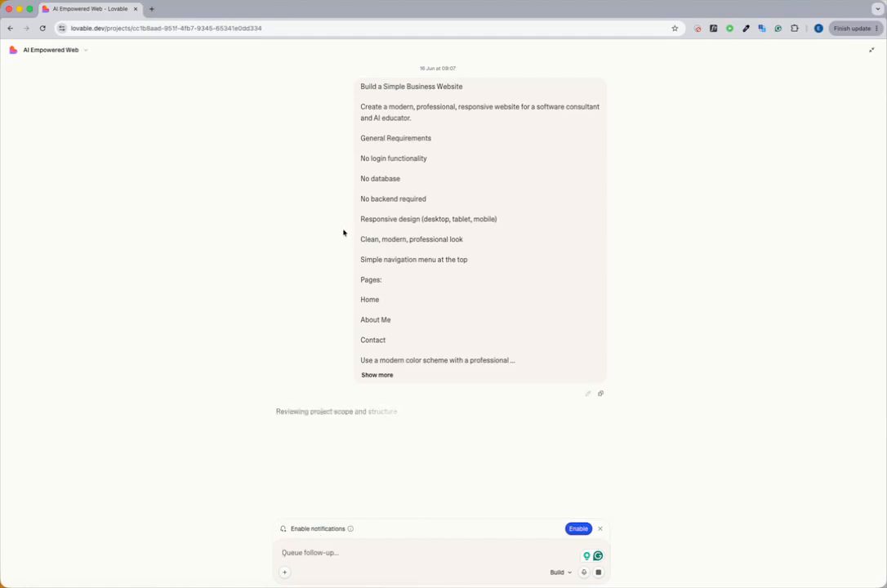
left_click(600, 528)
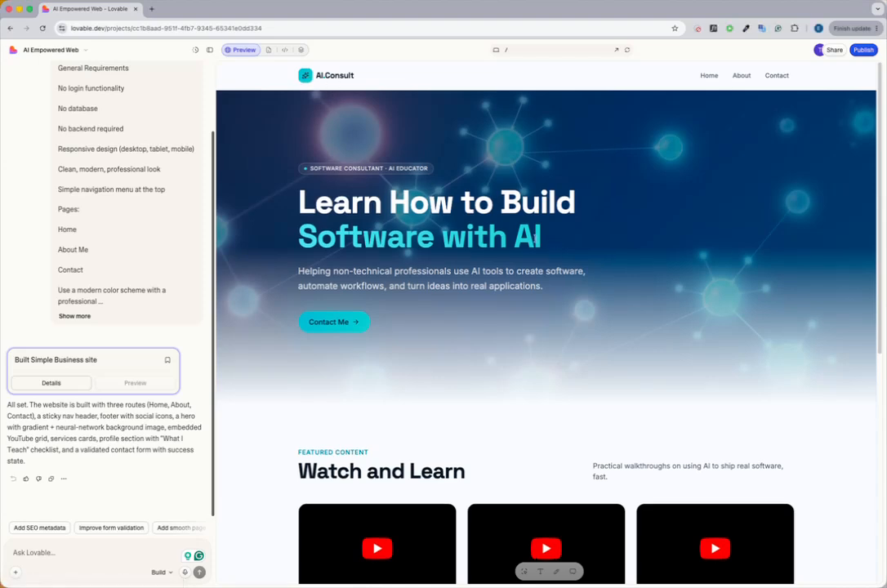
Step: Examine the built homepage's hero, video and services sections, and try to play the "Getting Started with AI Tools" video
scroll(534, 237, "down", 5)
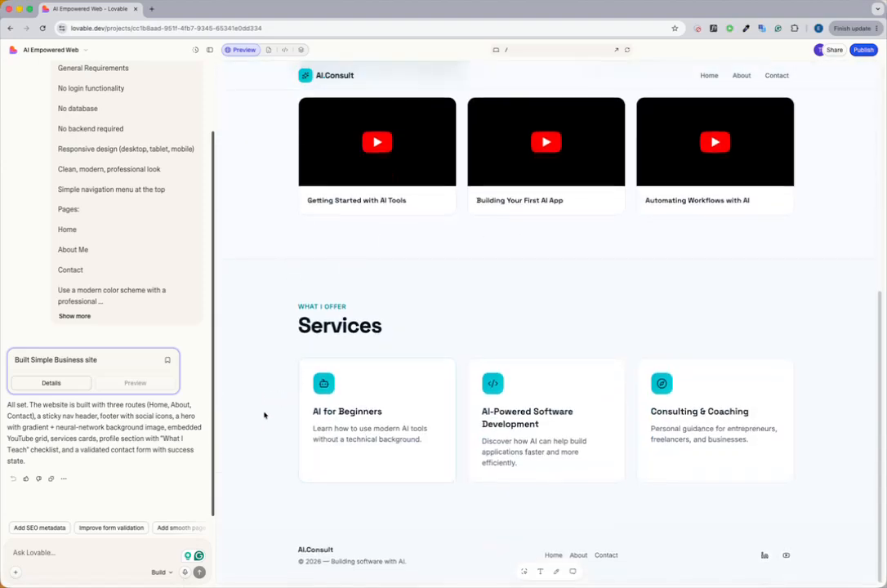
scroll(264, 415, "up", 5)
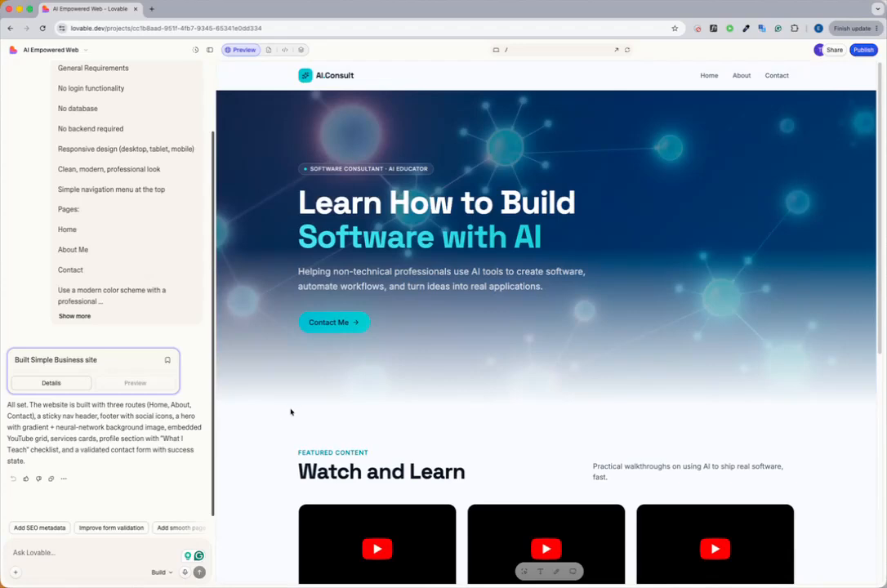
scroll(282, 400, "down", 5)
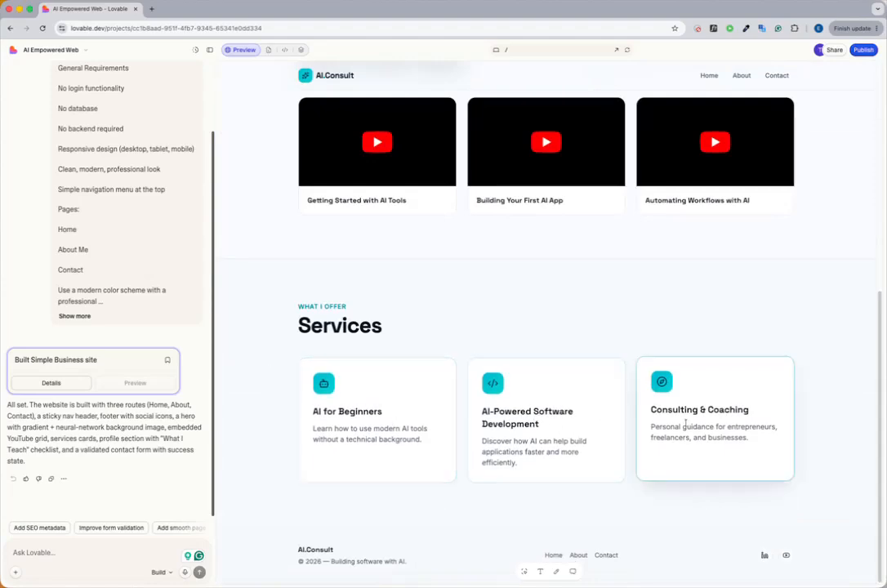
scroll(356, 435, "up", 3)
scroll(317, 370, "down", 3)
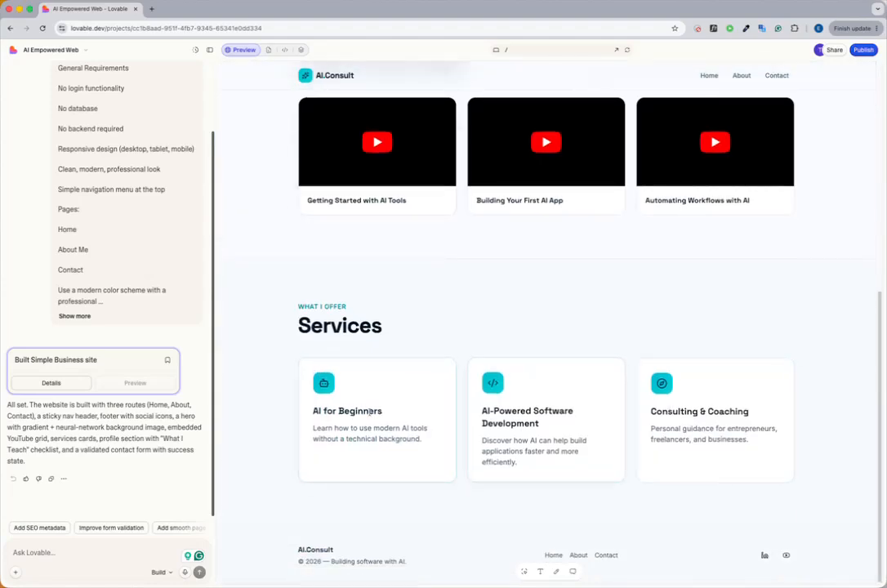
scroll(322, 354, "up", 3)
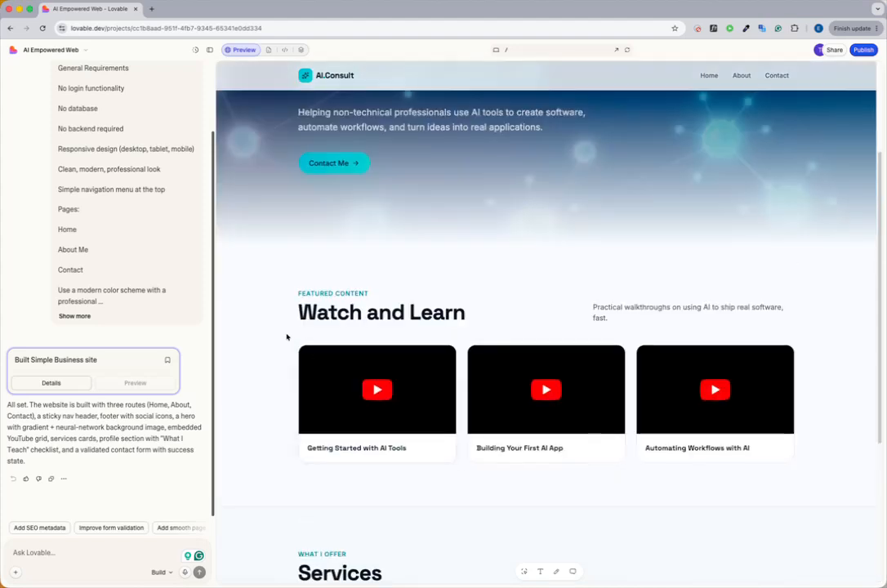
left_click(378, 401)
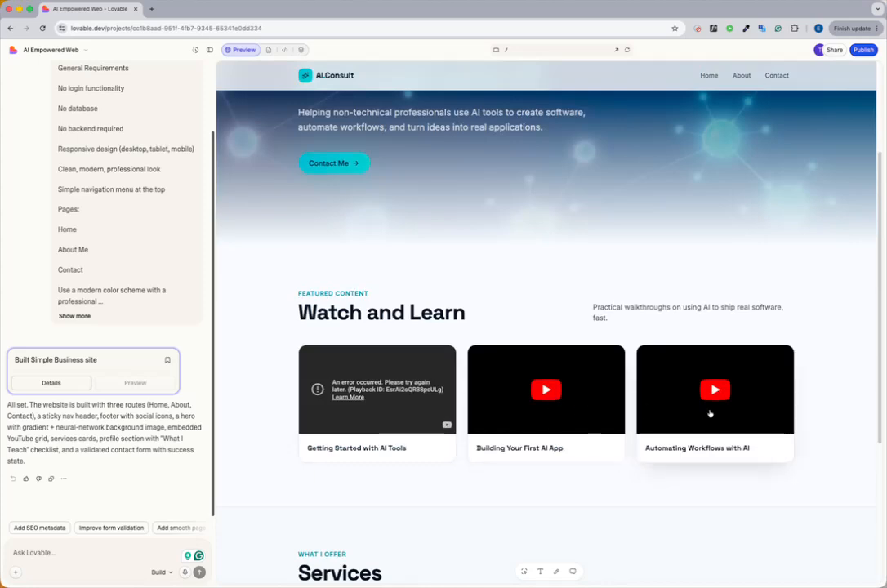
scroll(650, 351, "up", 3)
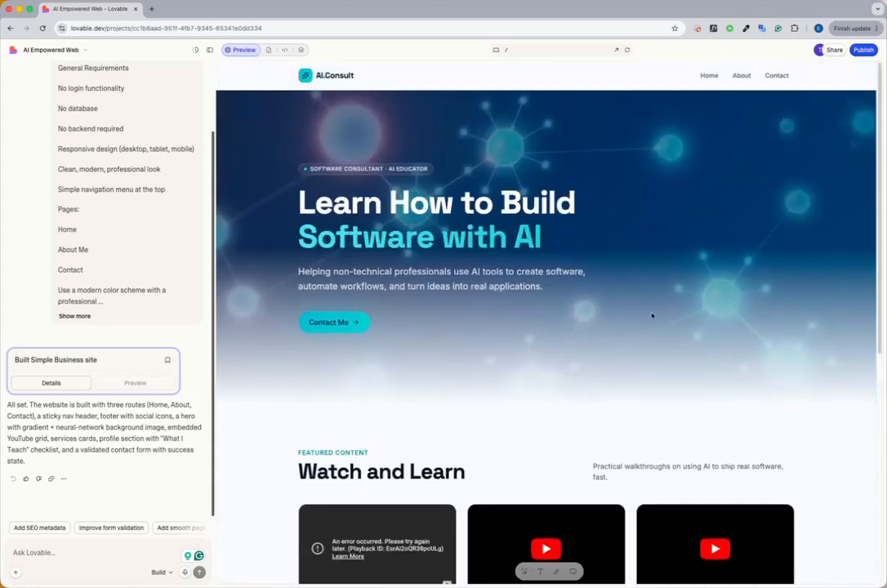
Step: Open the site's About page in the preview and examine its profile and What I Teach sections
left_click(742, 76)
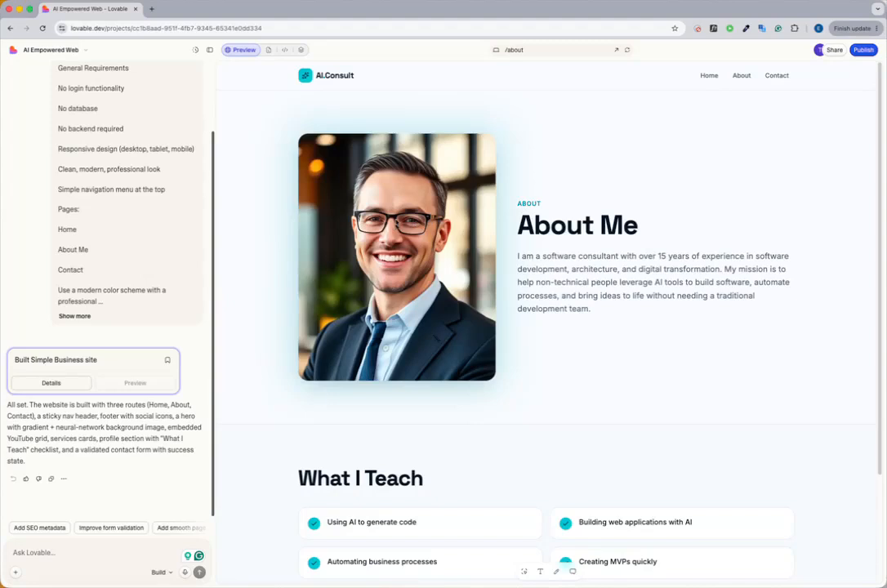
scroll(417, 230, "down", 3)
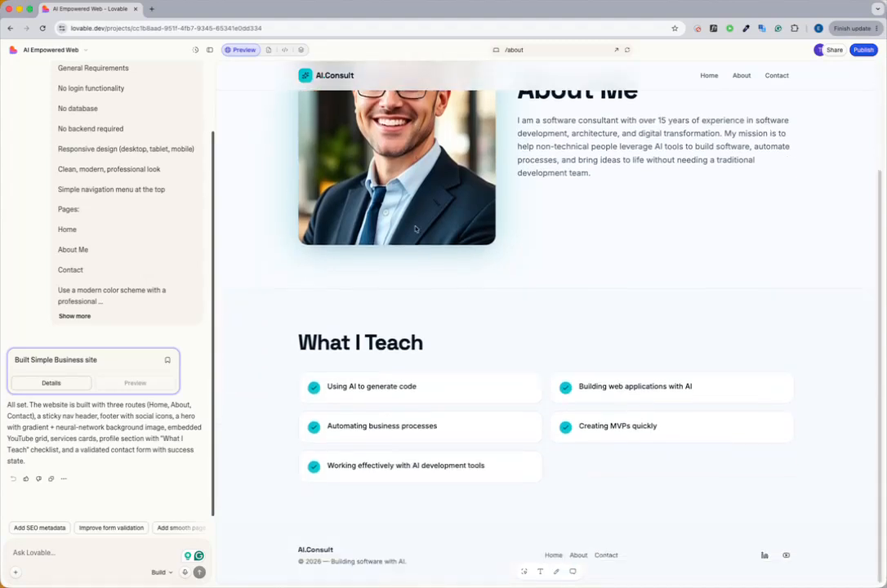
scroll(554, 337, "up", 3)
Step: Open the site's Contact page and test its form by sending a name, an e-mail address and a short message
left_click(779, 76)
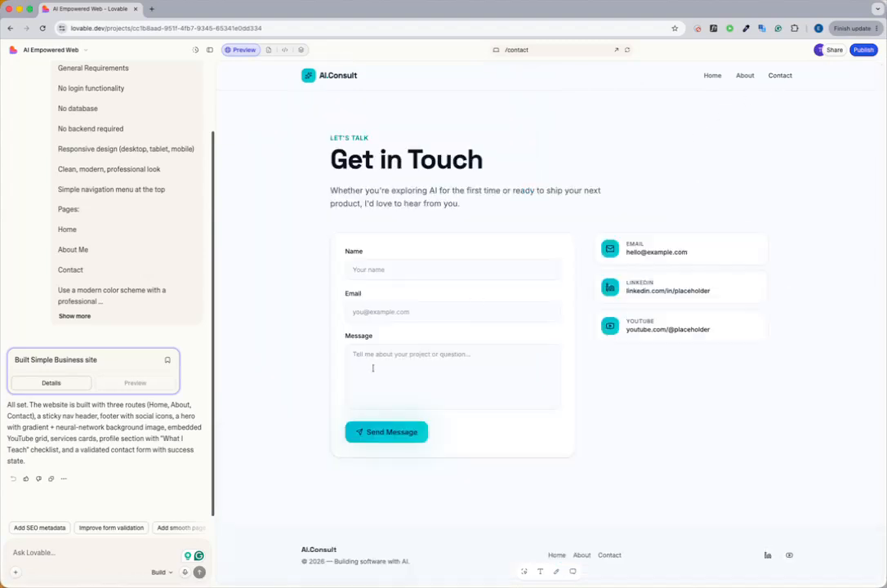
left_click(390, 270)
left_click(420, 294)
left_click(384, 312)
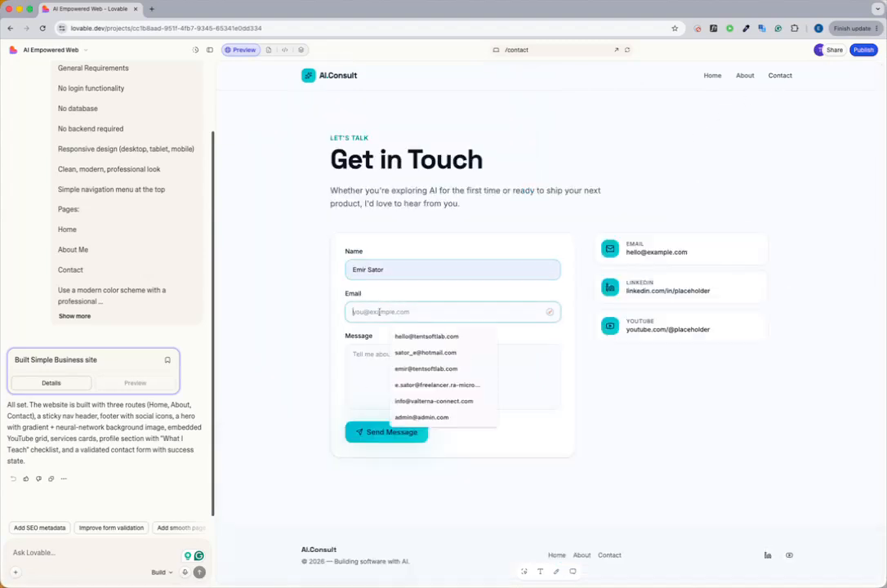
left_click(380, 352)
left_click(380, 366)
type("sad")
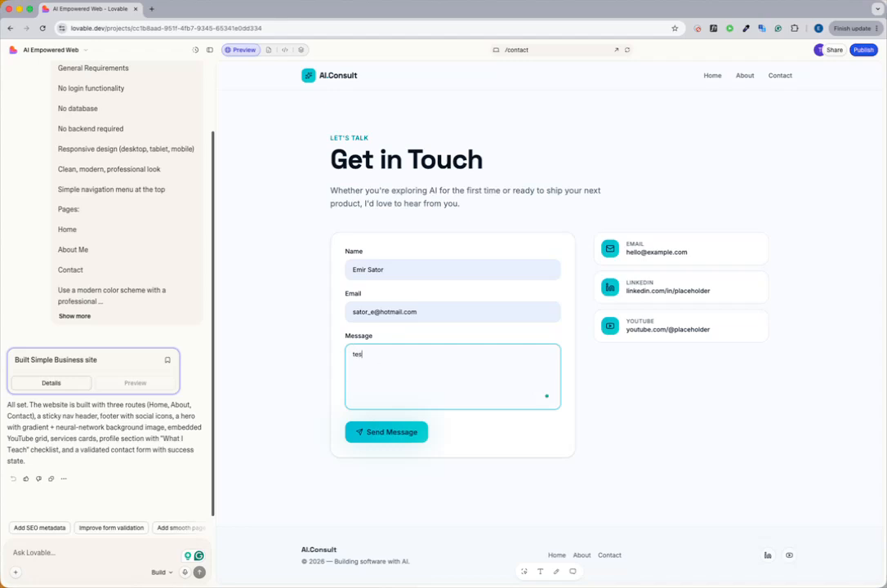
left_click(398, 432)
double_click(380, 431)
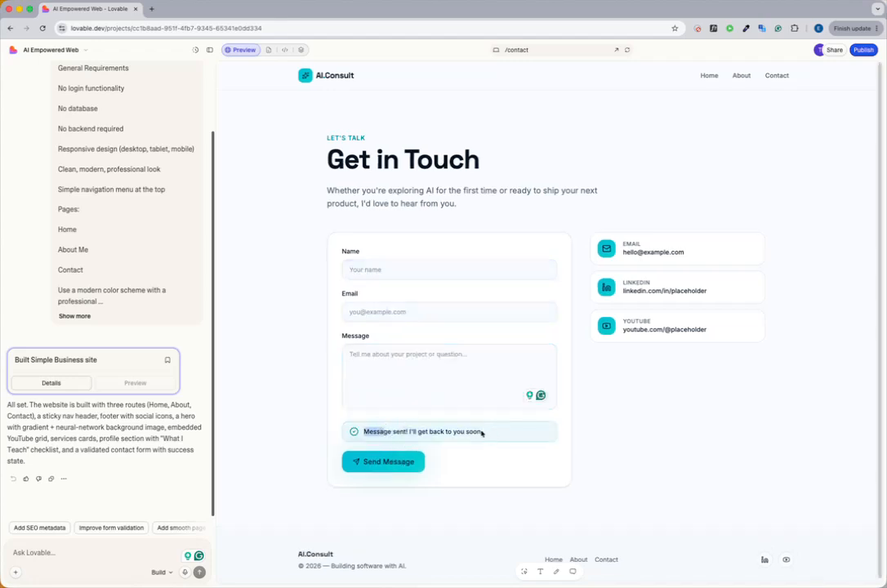
left_click(366, 587)
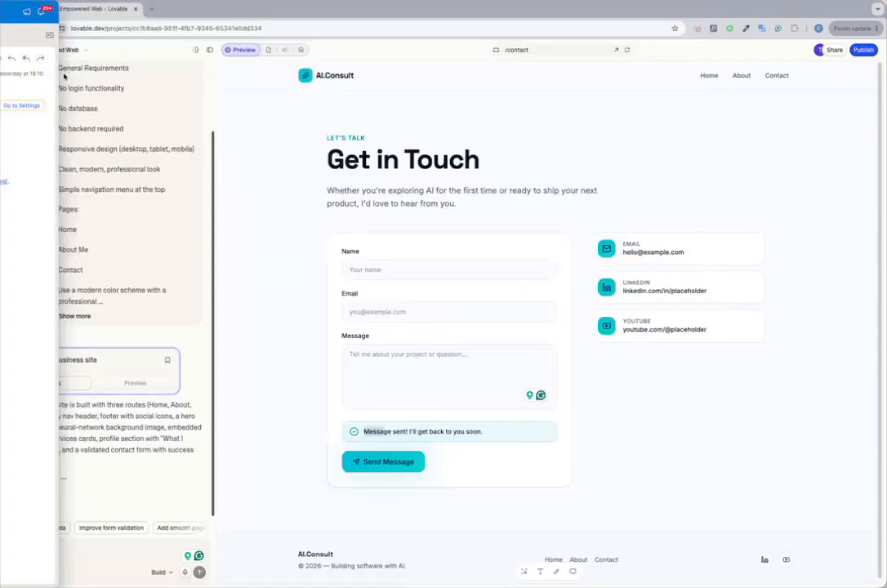
left_click_drag(65, 76, 1, 70)
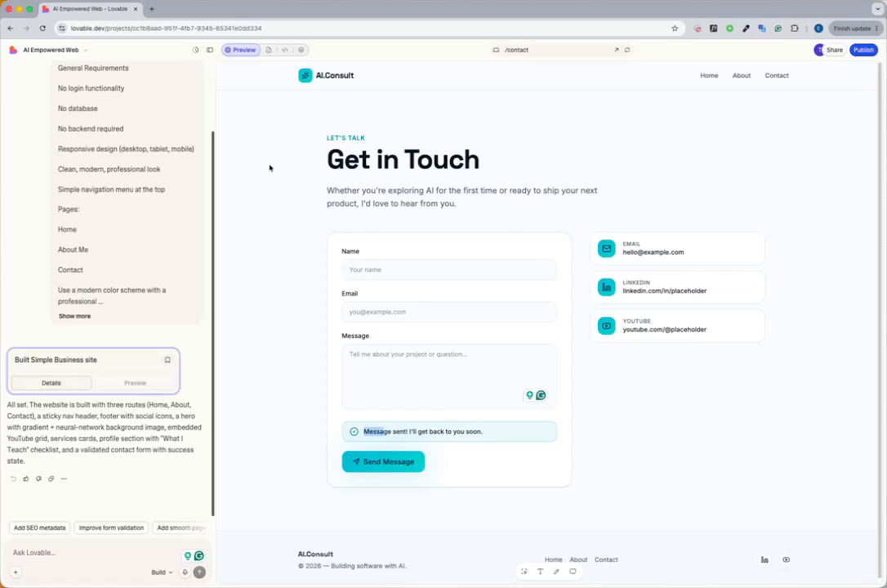
scroll(131, 203, "up", 3)
scroll(131, 202, "down", 2)
scroll(131, 203, "down", 1)
Step: Return to the site's homepage in the preview
left_click(709, 77)
triple_click(723, 200)
left_click(723, 200)
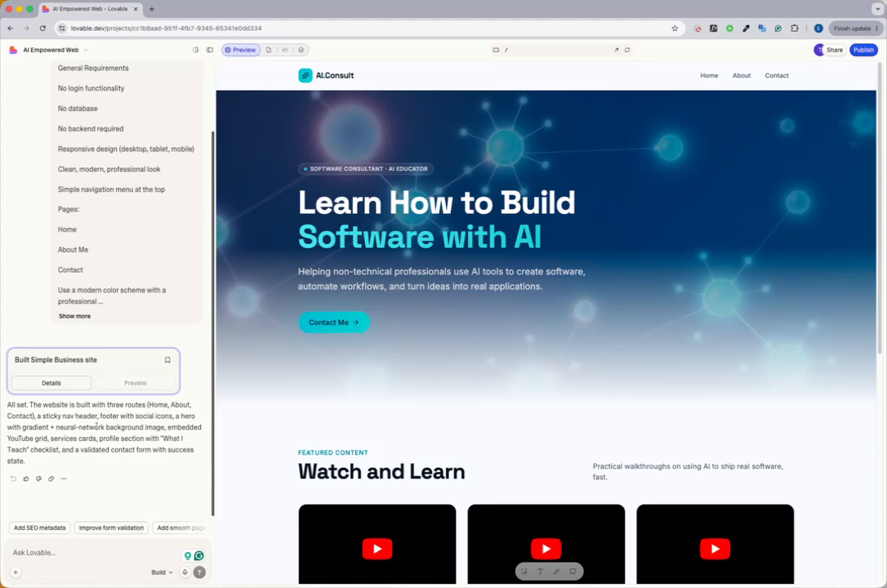
left_click(16, 572)
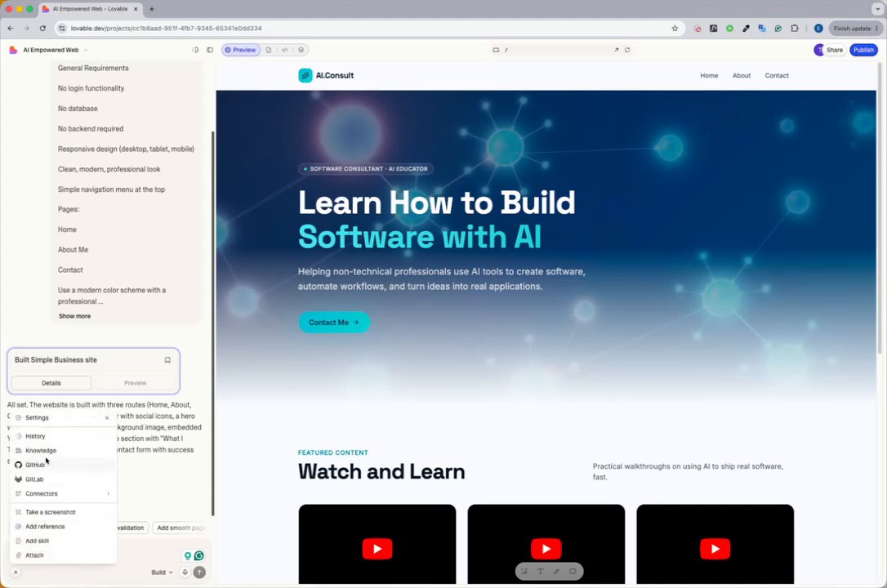
left_click(141, 552)
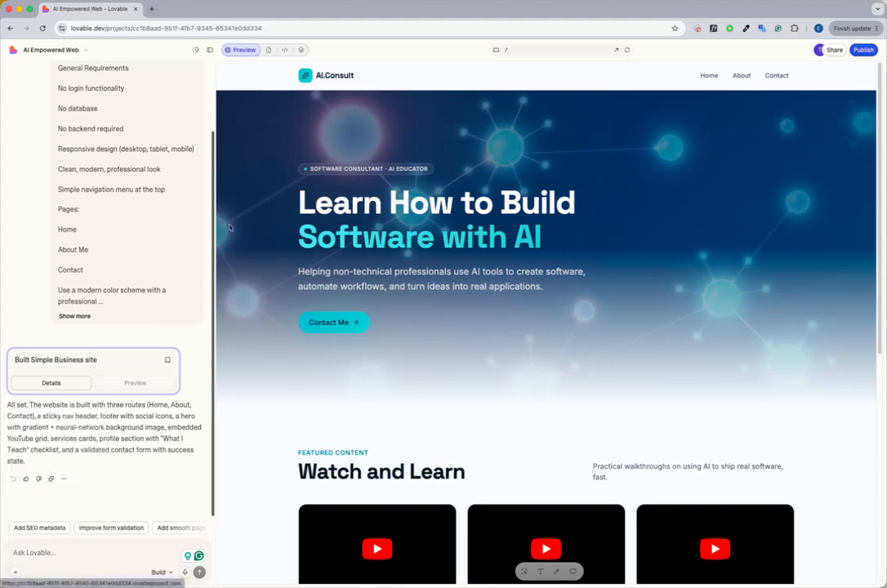
left_click(15, 573)
left_click(113, 559)
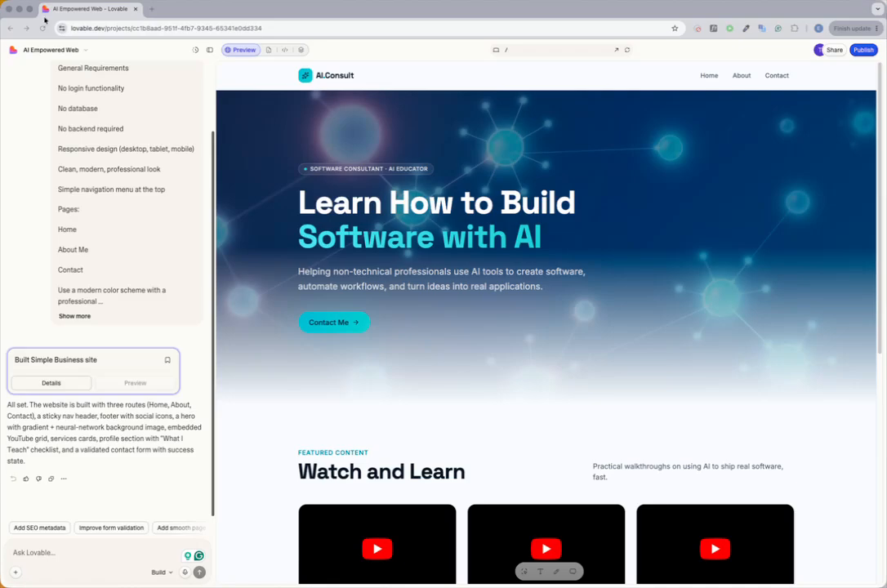
Step: Search Google for "simple logo" in a new browser tab
left_click(154, 12)
type("sime l")
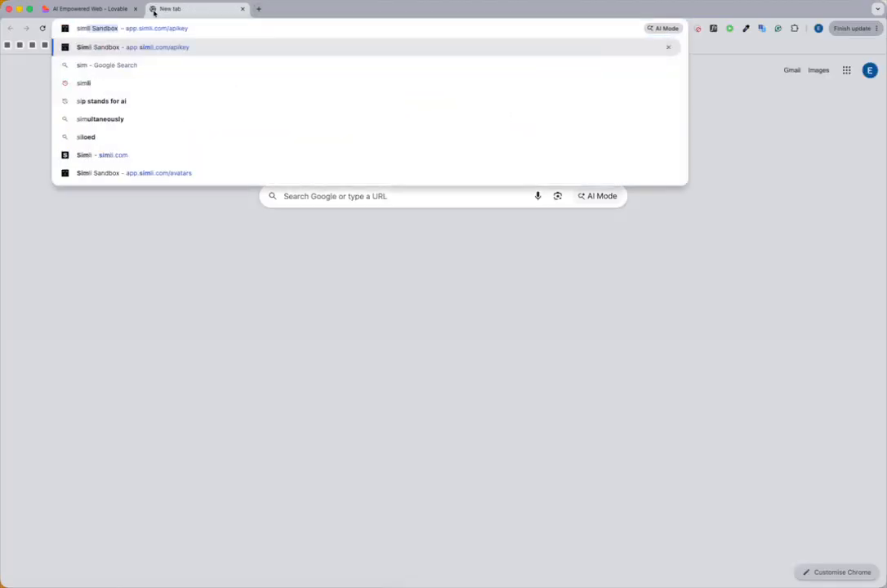
type("ogo")
key("Return")
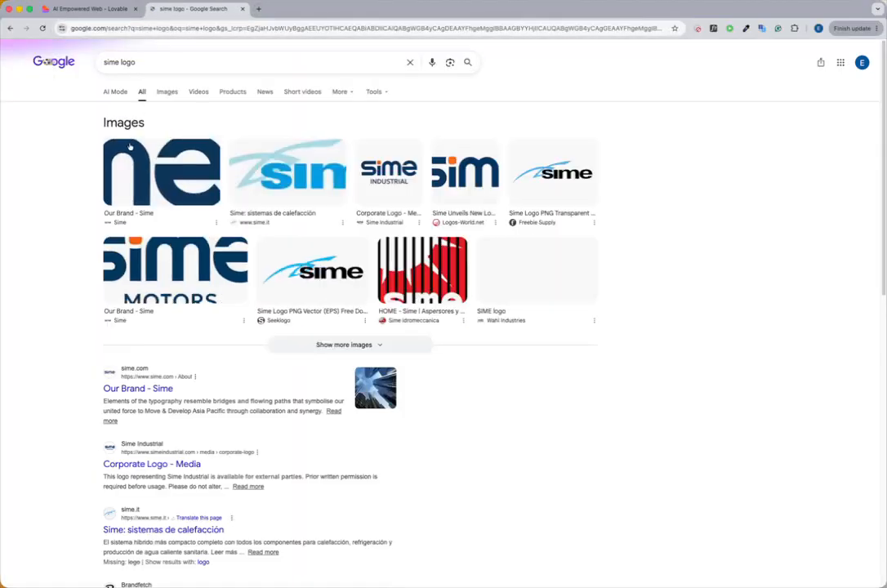
double_click(107, 62)
type("simple")
key("Return")
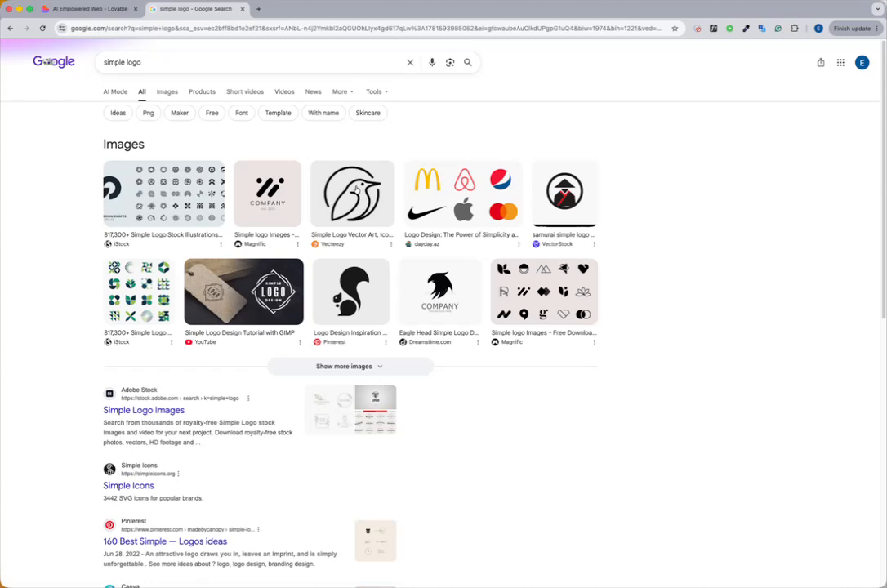
Step: Save Magnific's black abstract COMPANY logo from the image results to the Downloads folder
left_click(267, 194)
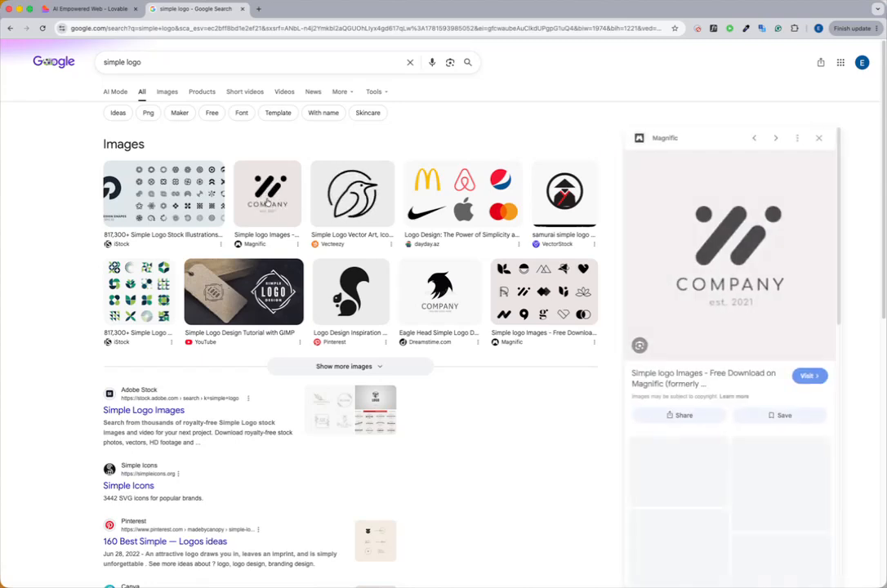
right_click(745, 247)
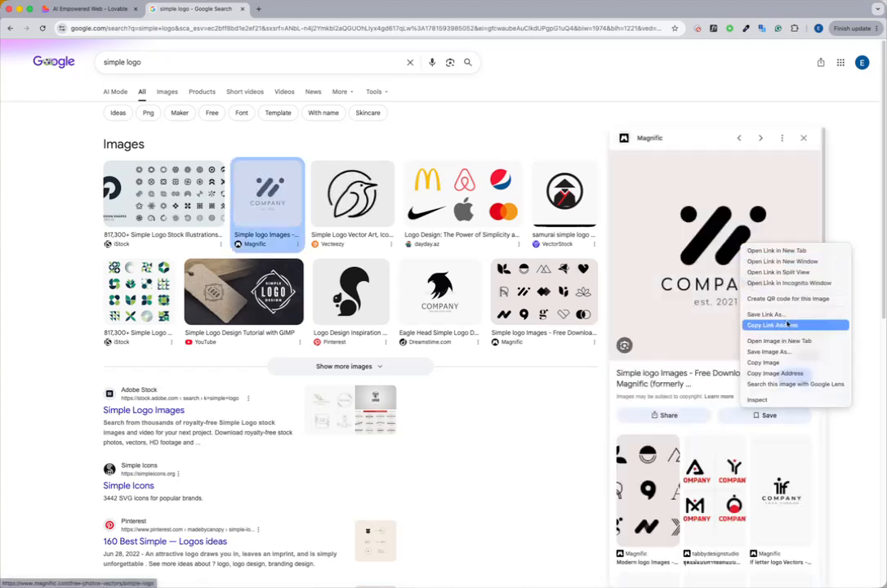
left_click(772, 351)
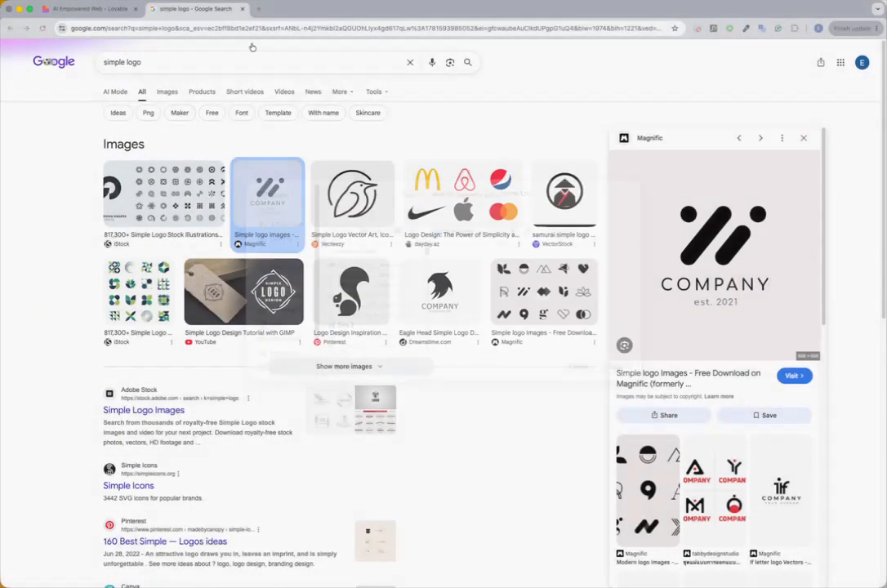
key("Return")
Step: Return to the Lovable project and write the chat request "Change the logo"
left_click(98, 9)
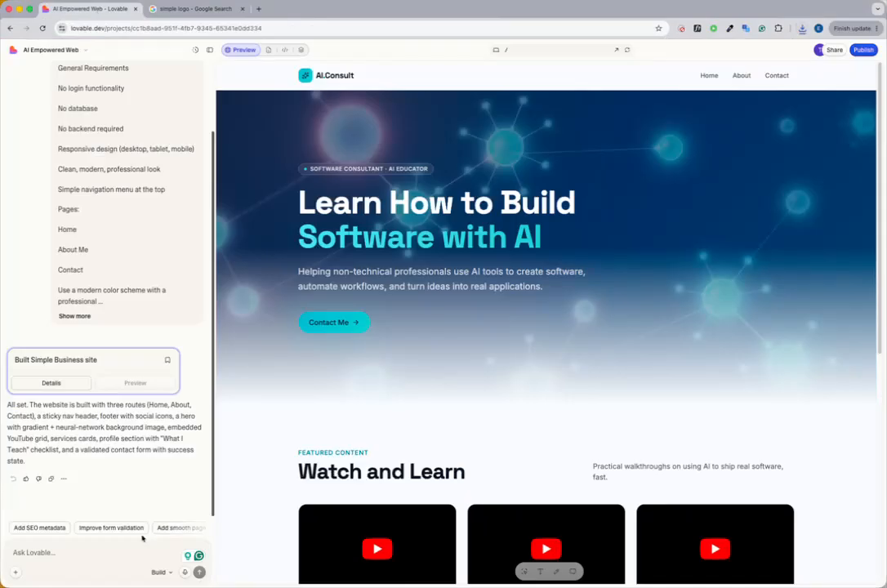
left_click(56, 552)
type("I don")
key("BackSpace")
key("BackSpace")
key("BackSpace")
key("BackSpace")
key("BackSpace")
type("Chantge the lo")
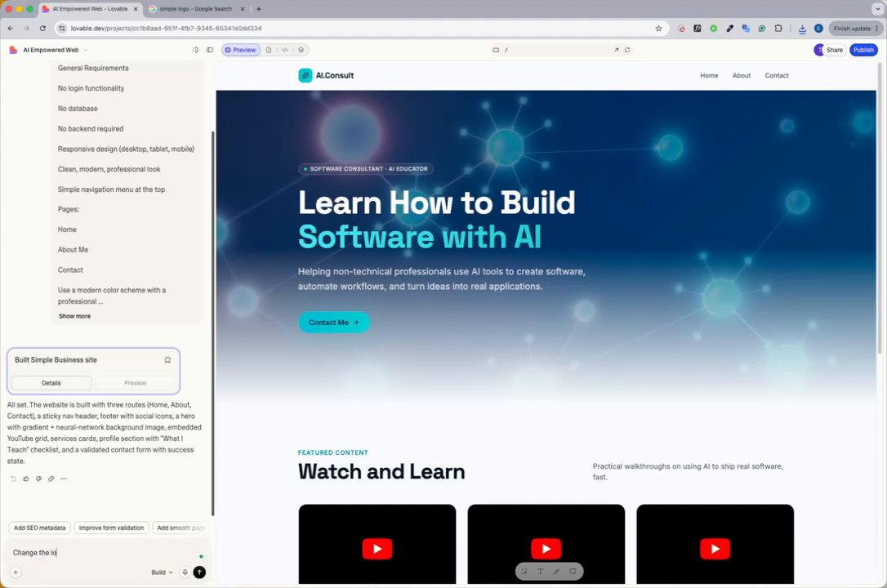
type("go")
Step: Attach the downloaded abstract company logo image to the chat request and send it
left_click(15, 572)
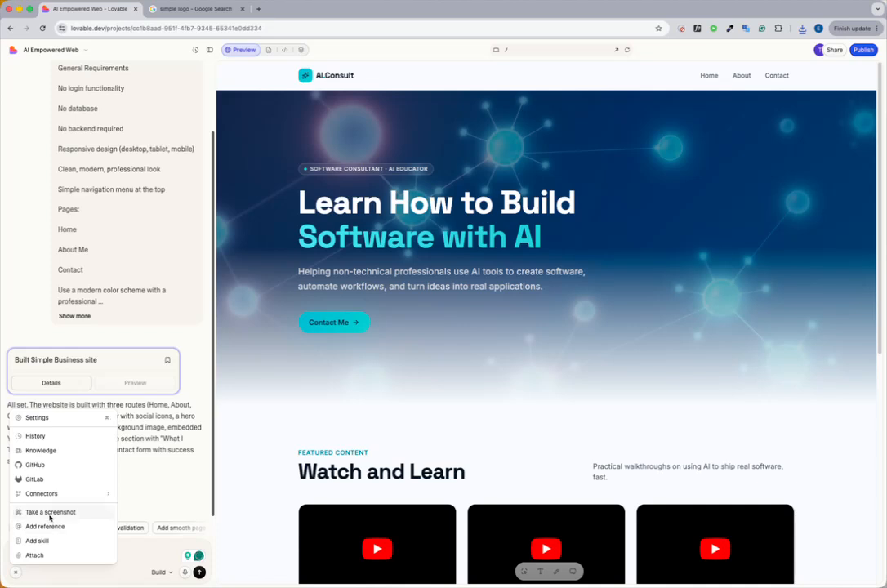
left_click(133, 571)
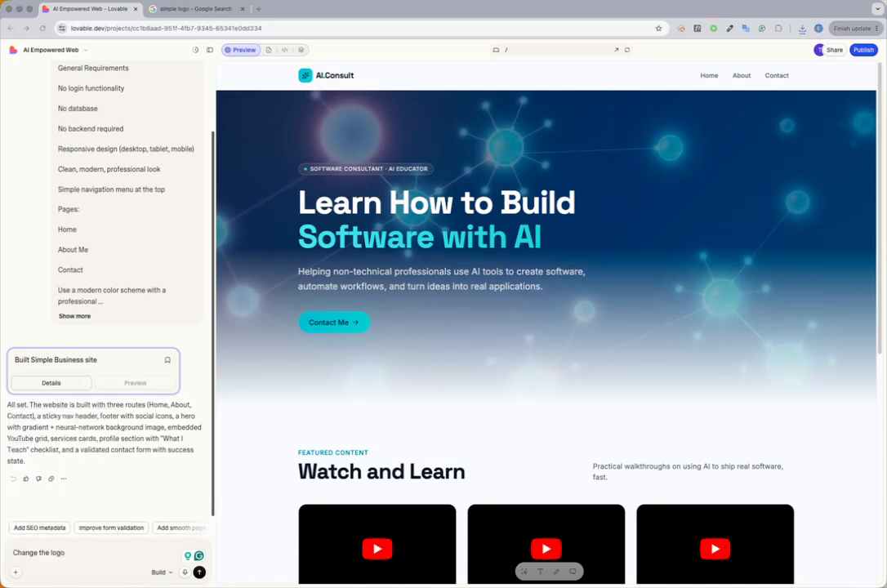
left_click_drag(66, 587, 82, 546)
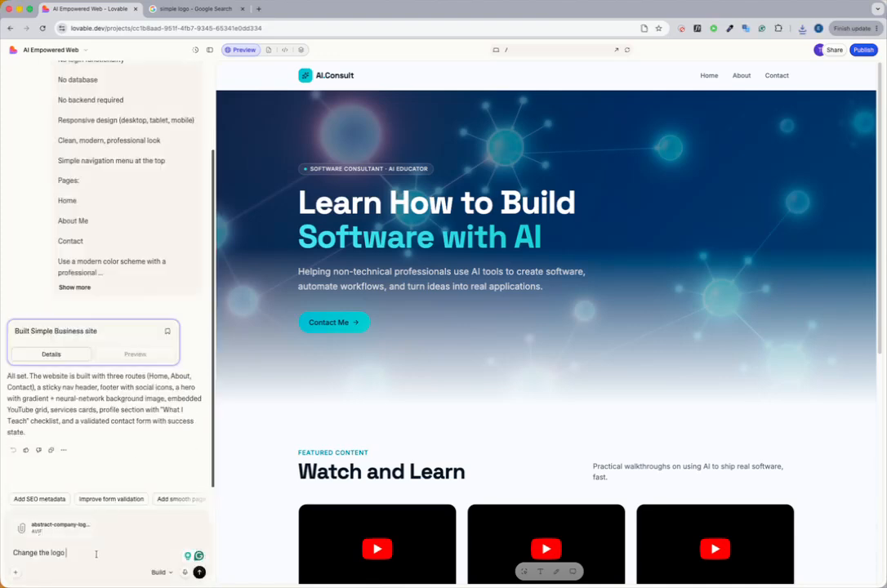
key("Return")
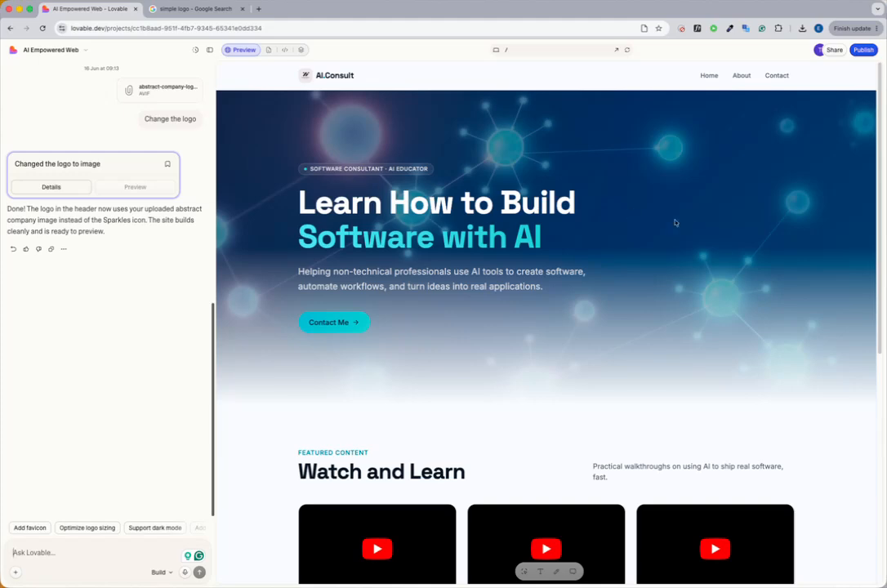
Step: Examine the homepage with its new header logo and read Lovable's reply about the logo change
scroll(404, 290, "down", 5)
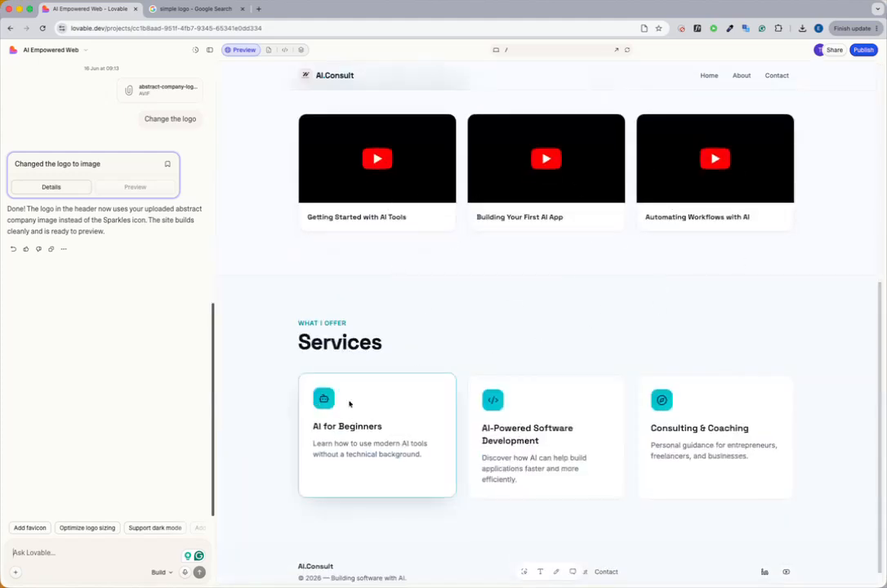
scroll(655, 357, "up", 5)
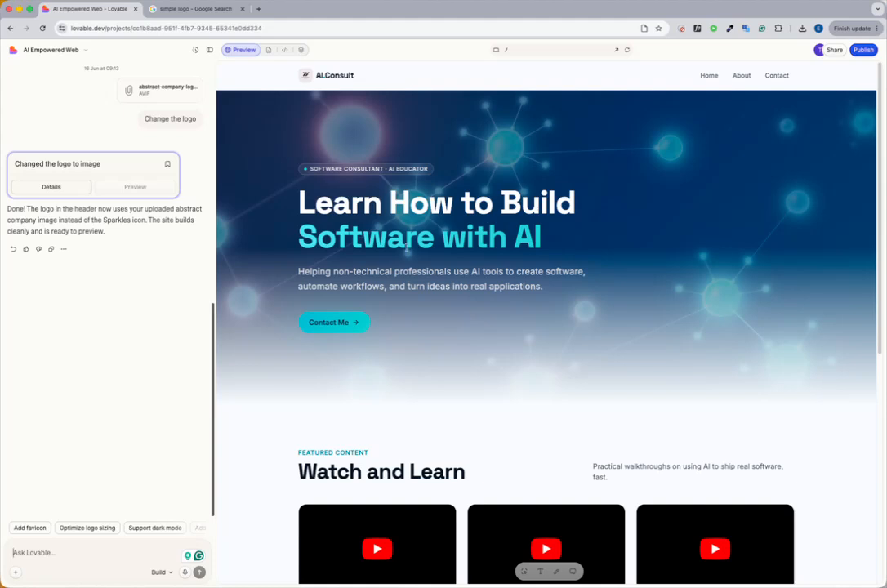
left_click_drag(39, 211, 156, 229)
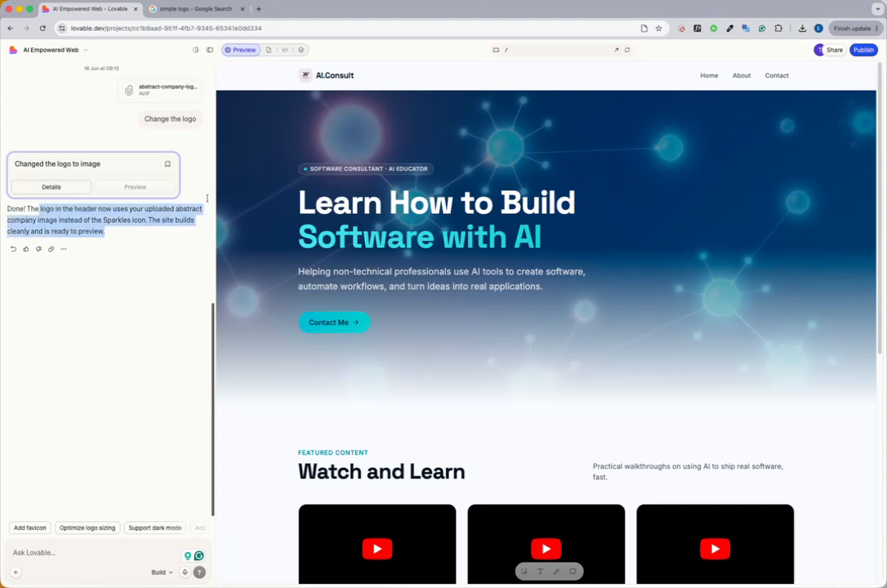
left_click(143, 234)
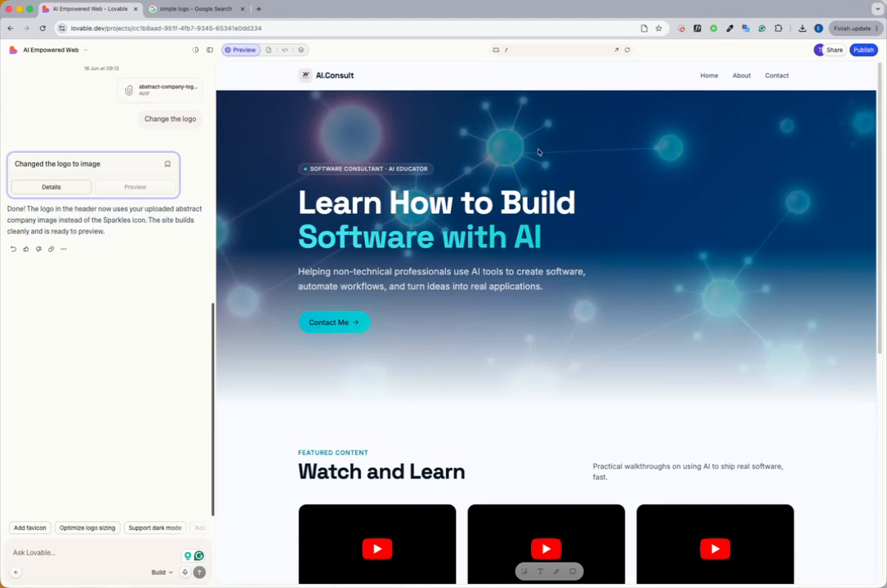
scroll(490, 261, "down", 5)
scroll(479, 284, "up", 5)
Step: Look at the project's Files and Code views, close the logo search tab and return to the site preview
left_click(268, 51)
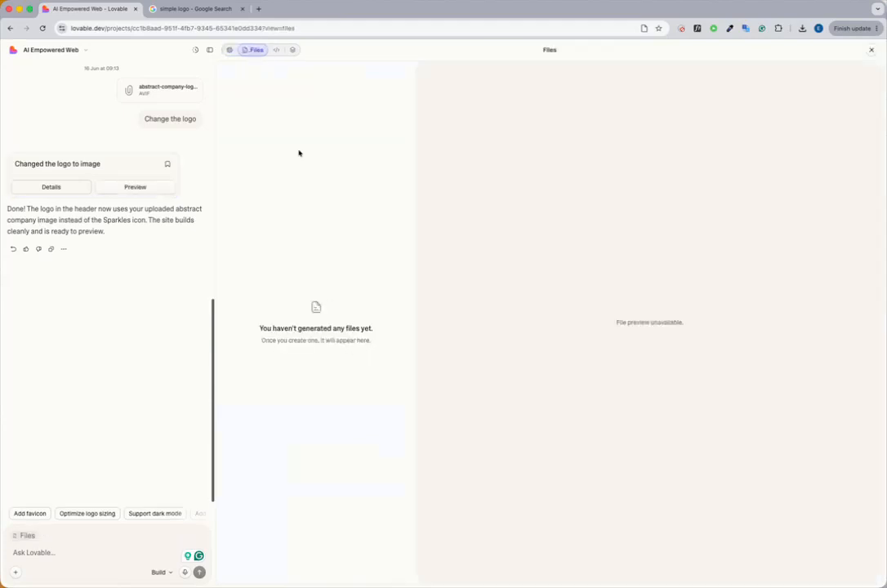
left_click(277, 51)
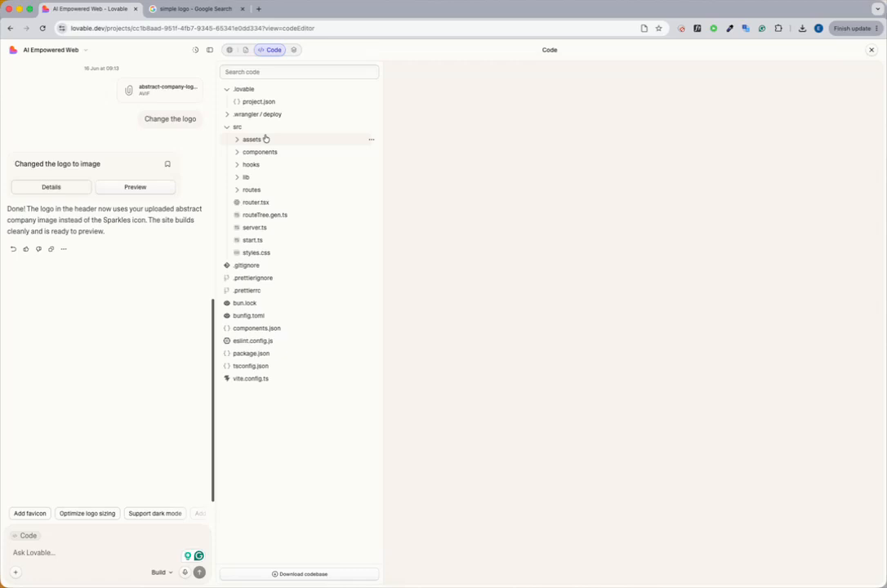
left_click(242, 9)
left_click(230, 50)
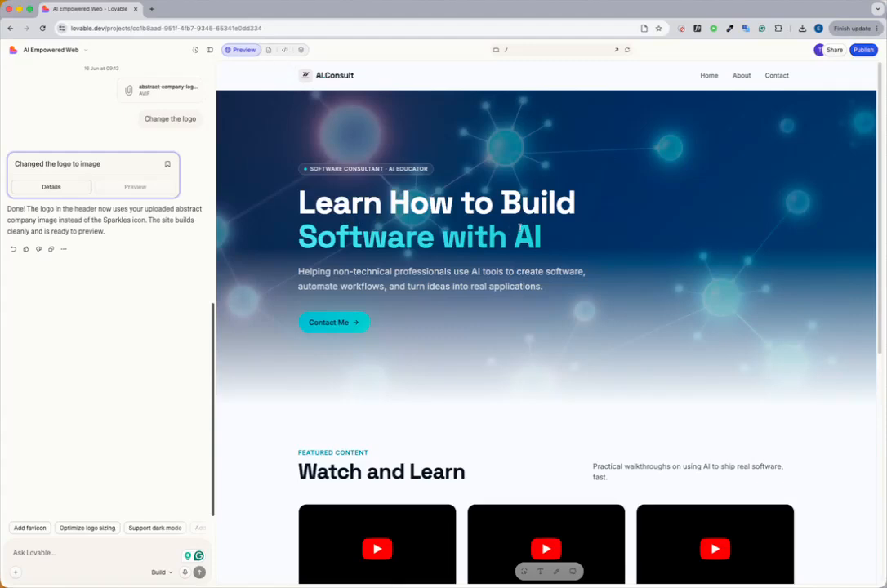
Step: Examine the homepage's hero headline and description line by line, along with the video and services sections
left_click_drag(313, 200, 564, 334)
scroll(491, 263, "down", 4)
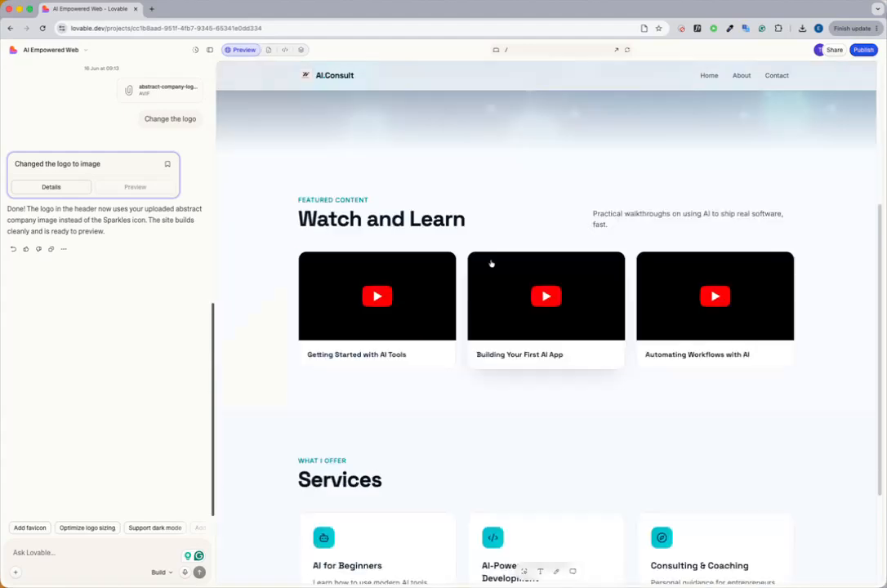
scroll(418, 263, "up", 4)
left_click(345, 211)
left_click_drag(333, 204, 417, 243)
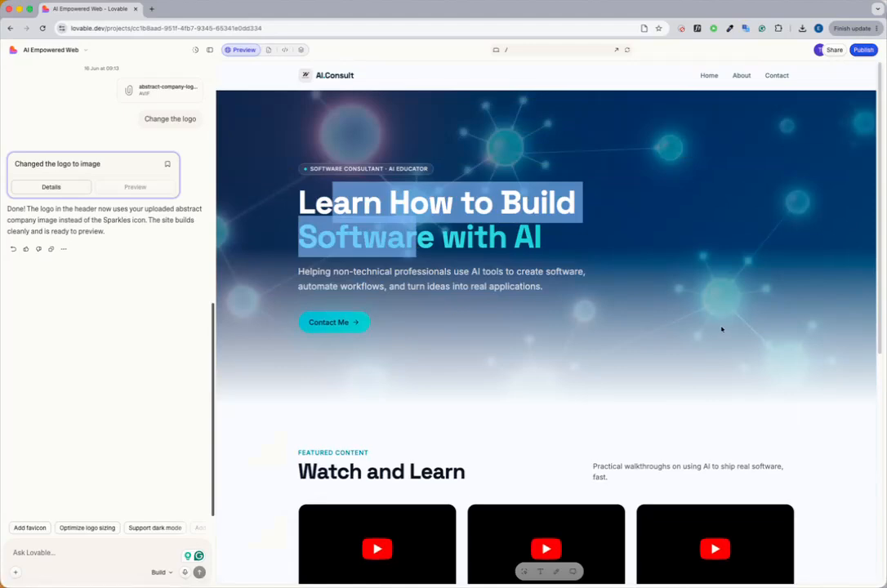
scroll(721, 329, "down", 3)
scroll(530, 224, "up", 3)
left_click(421, 219)
left_click_drag(305, 204, 563, 276)
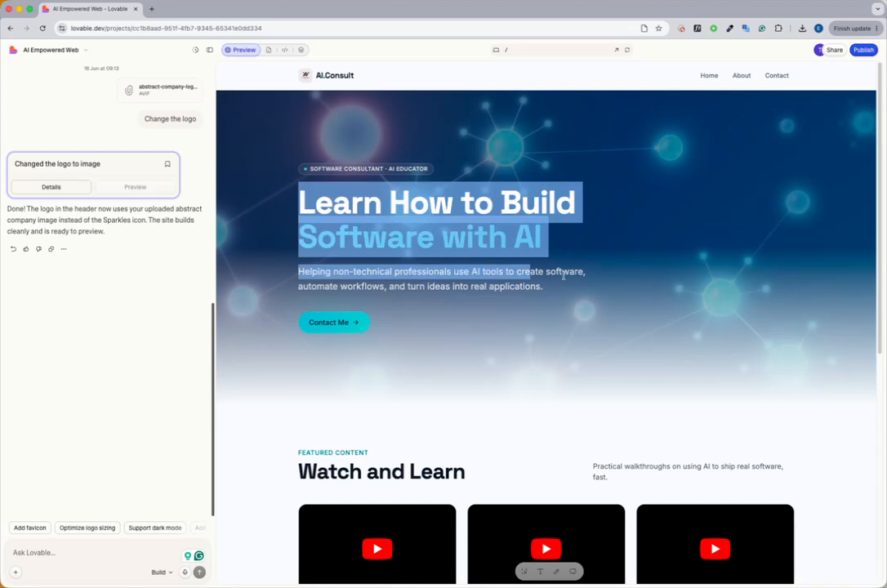
left_click(300, 201)
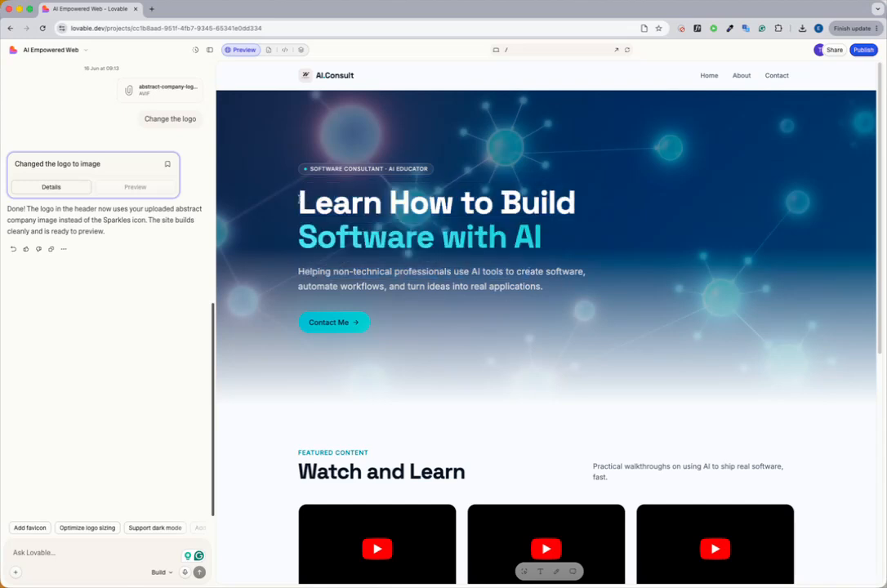
left_click_drag(300, 202, 580, 208)
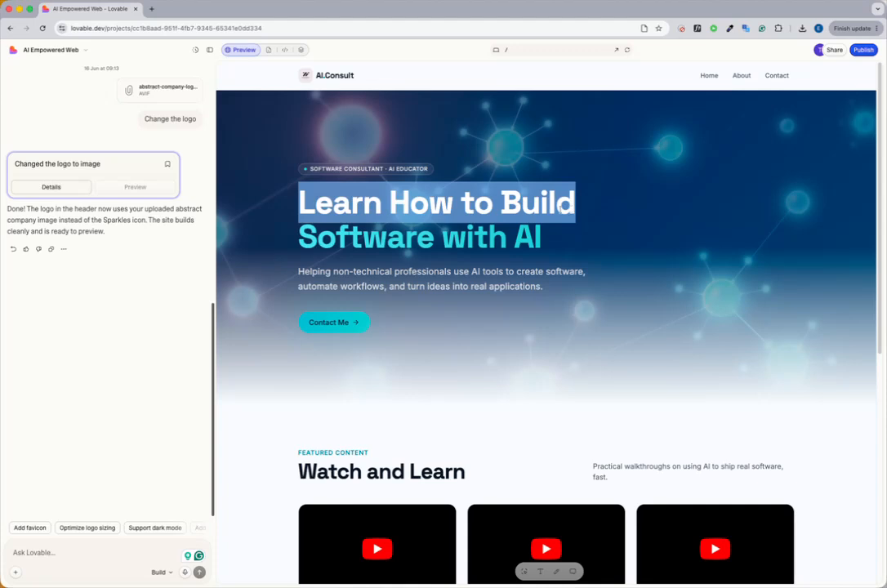
left_click(291, 243)
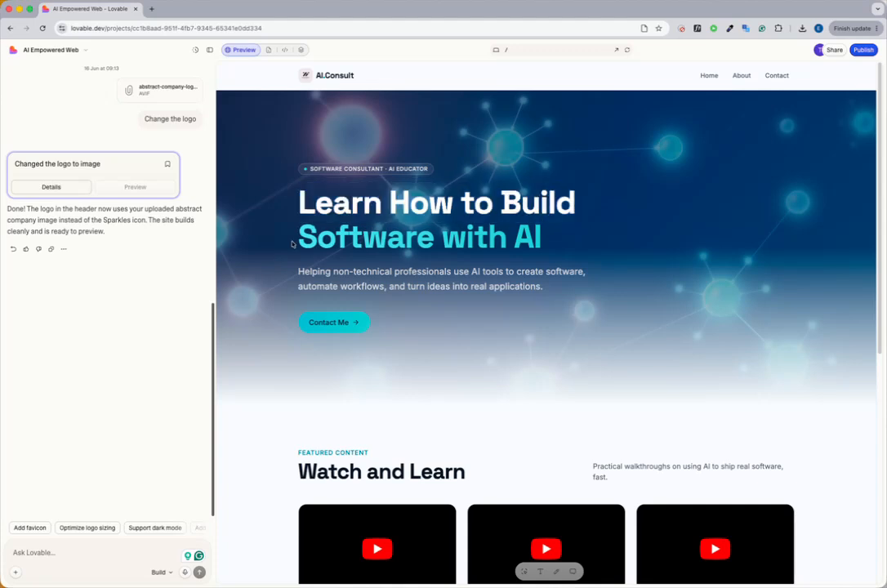
left_click_drag(292, 244, 541, 238)
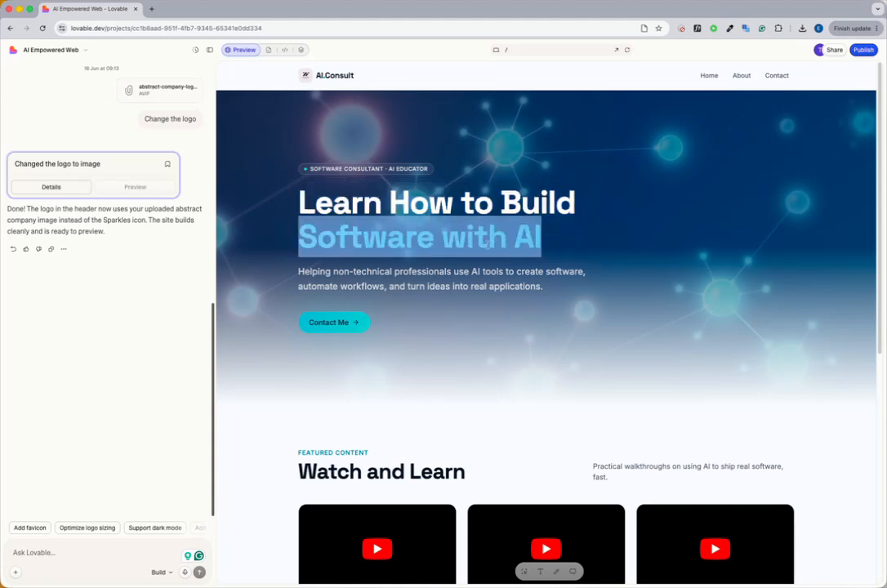
left_click_drag(317, 238, 487, 238)
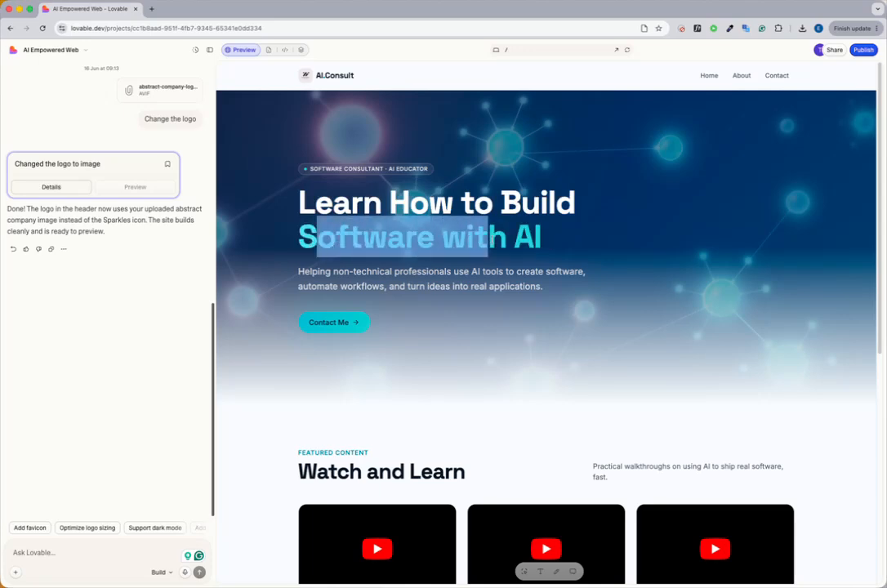
scroll(459, 333, "down", 5)
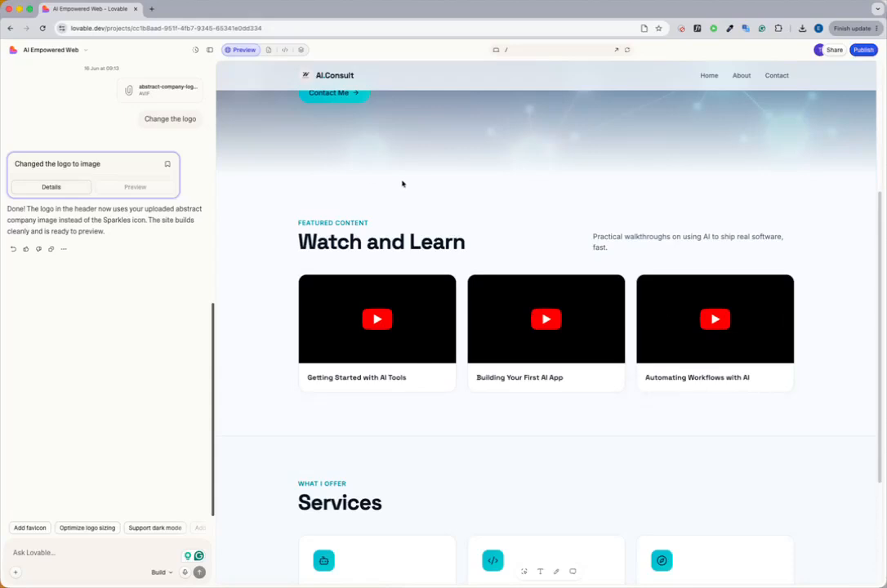
Step: Compare the site preview with the project's source code tree, and open the generated files view
left_click(283, 50)
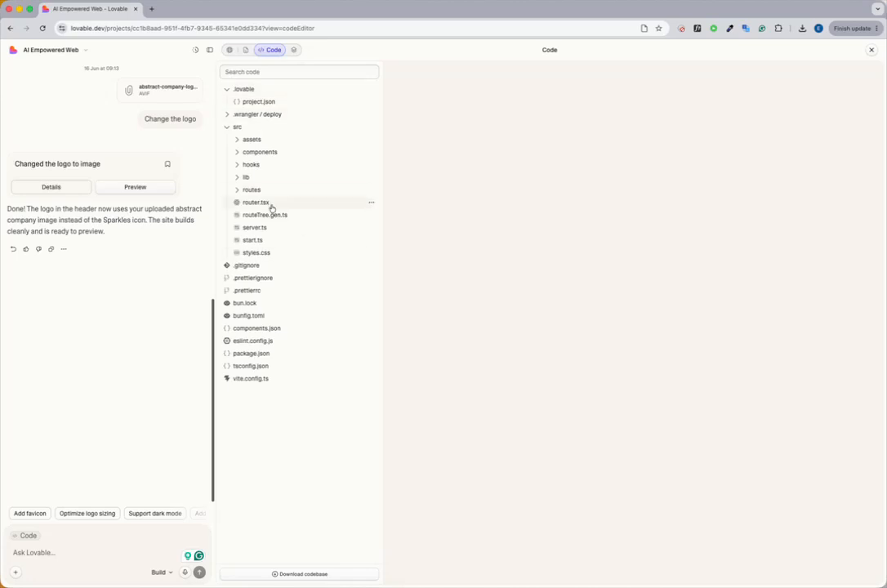
left_click(230, 50)
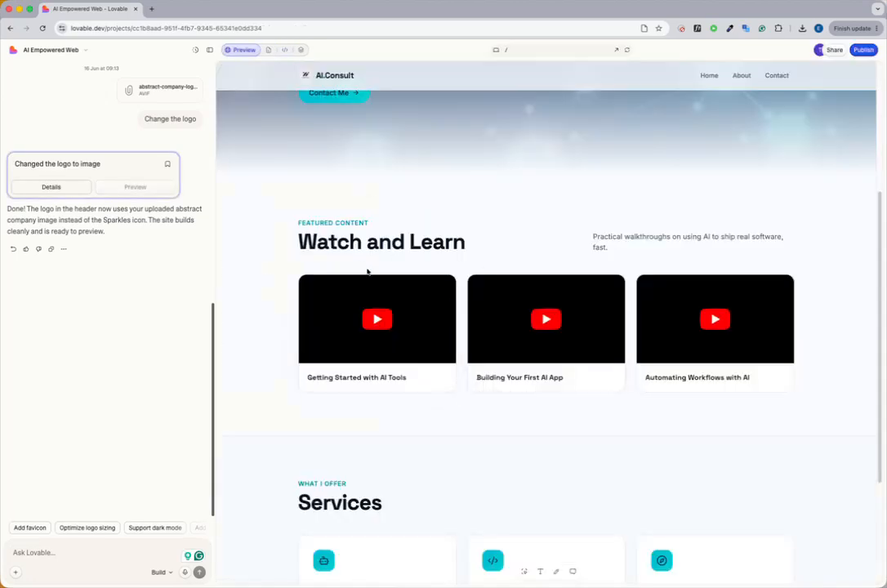
left_click(285, 50)
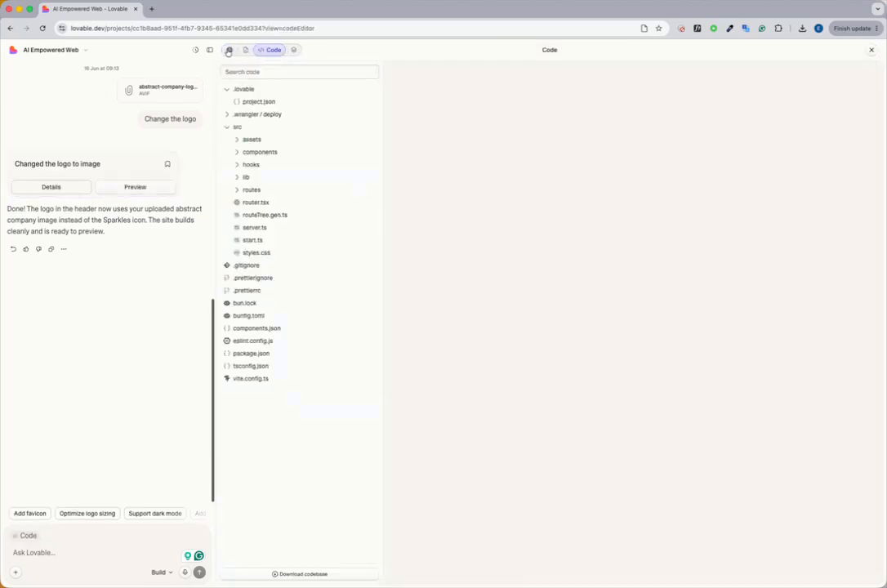
left_click(280, 52)
left_click(269, 50)
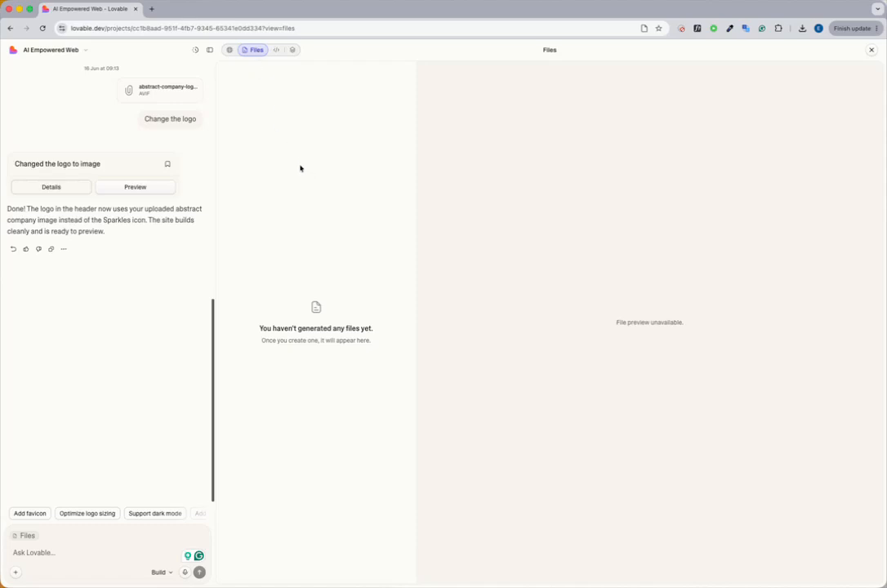
Step: Look through the project's code tree and its additional Analytics, Cloud, Payments, Security and SEO options, and return to the site preview
left_click(276, 50)
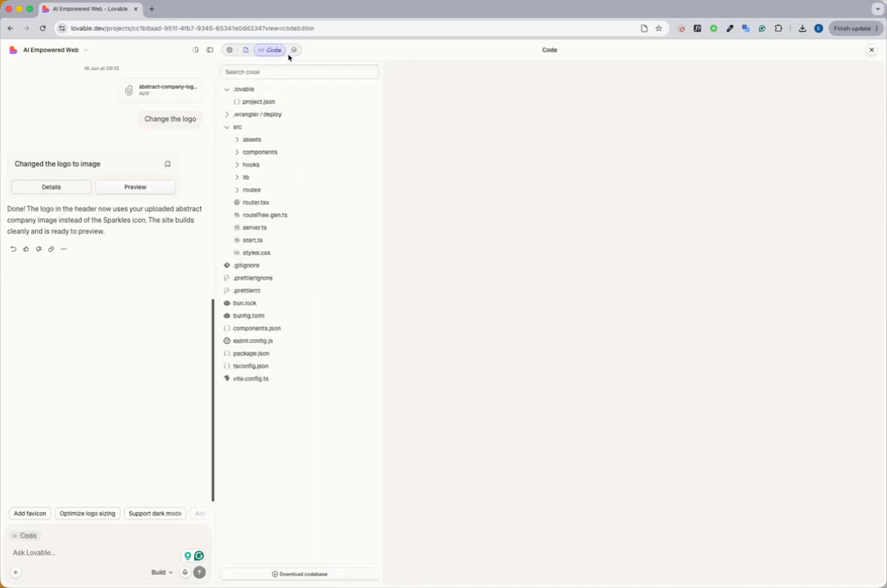
left_click(297, 51)
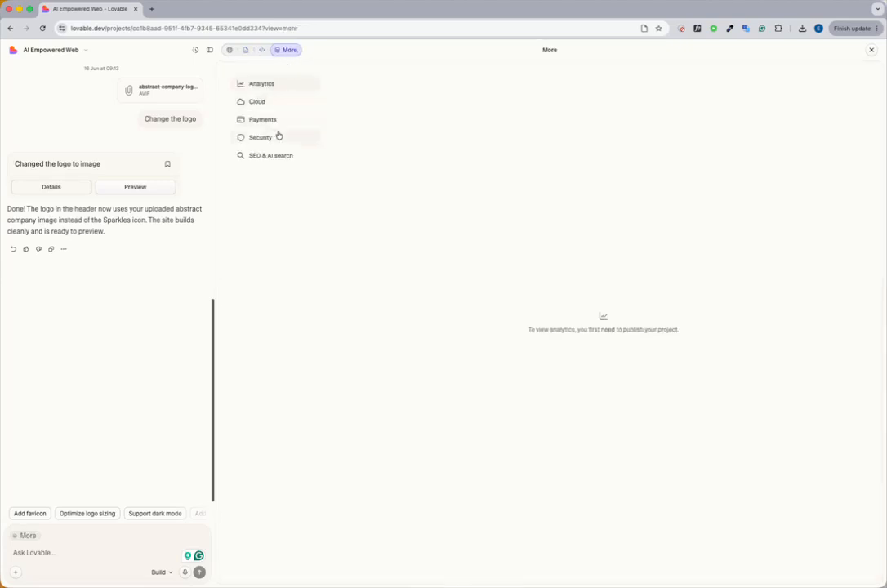
left_click(231, 51)
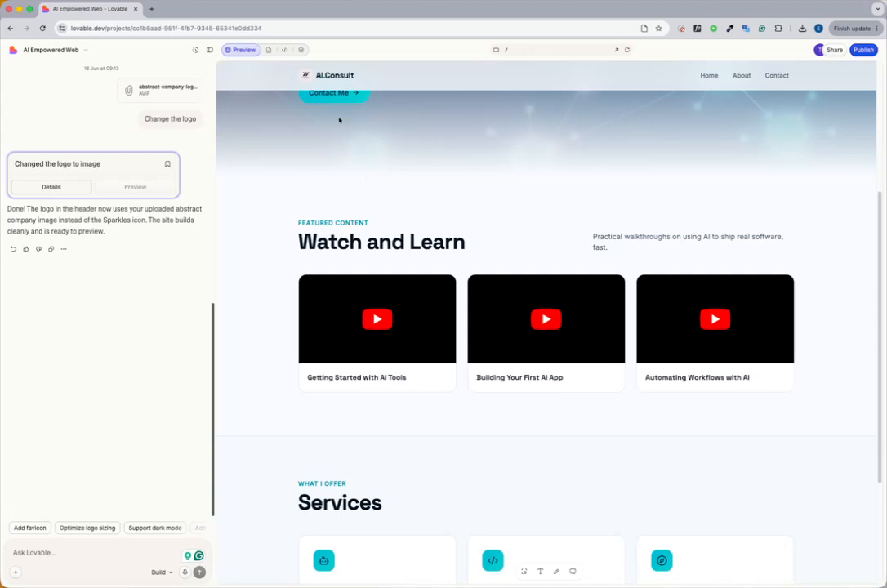
Step: Examine the homepage's hero headline, check the project's source code once more and reopen the site preview
scroll(530, 201, "up", 3)
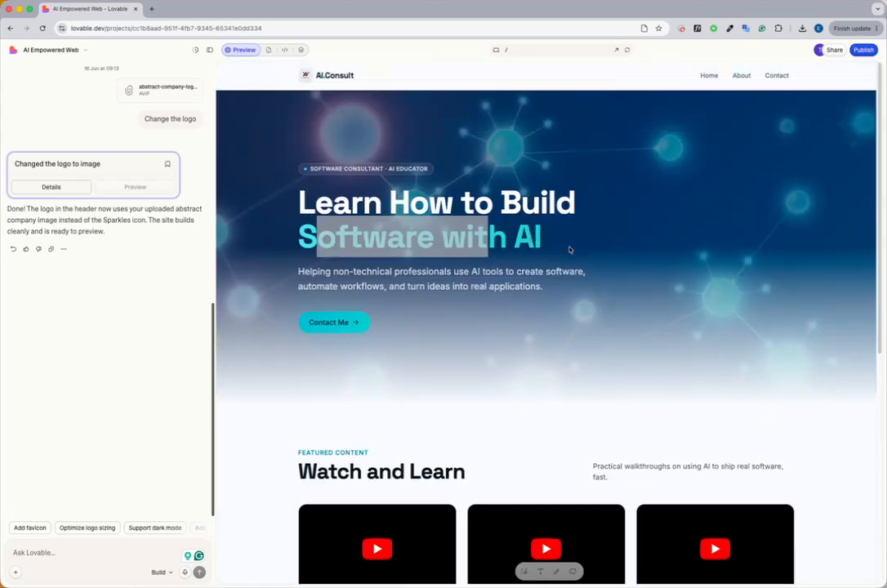
left_click(357, 228)
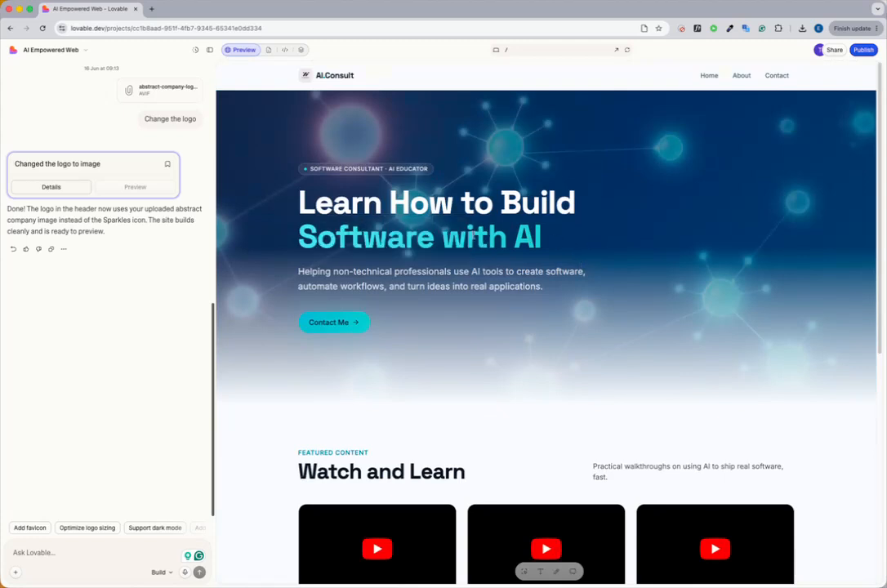
left_click(284, 50)
left_click(230, 50)
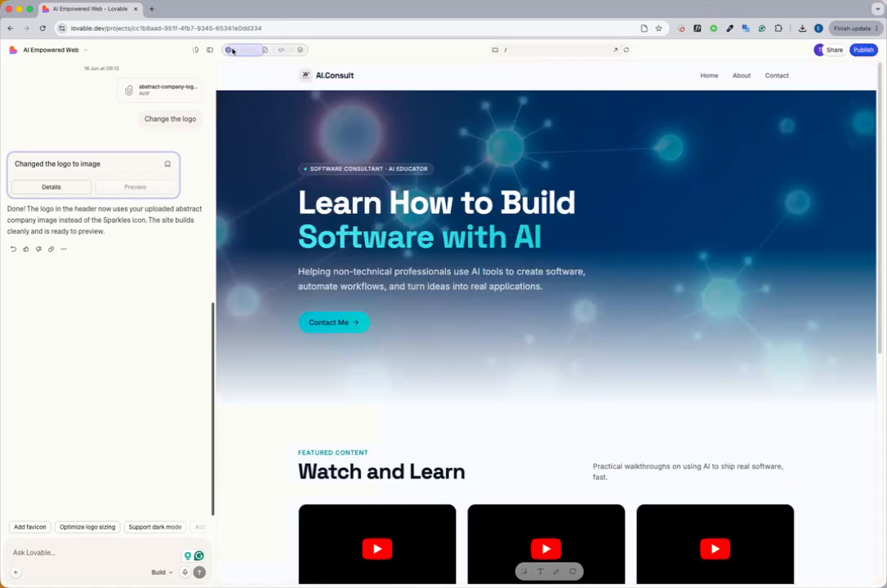